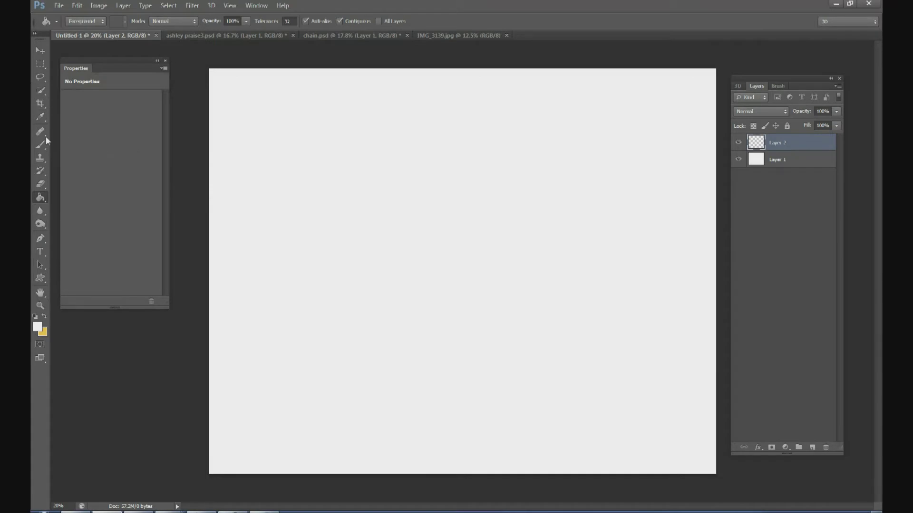
- Activate the Brush tool and set the foreground colour to black
key("i")
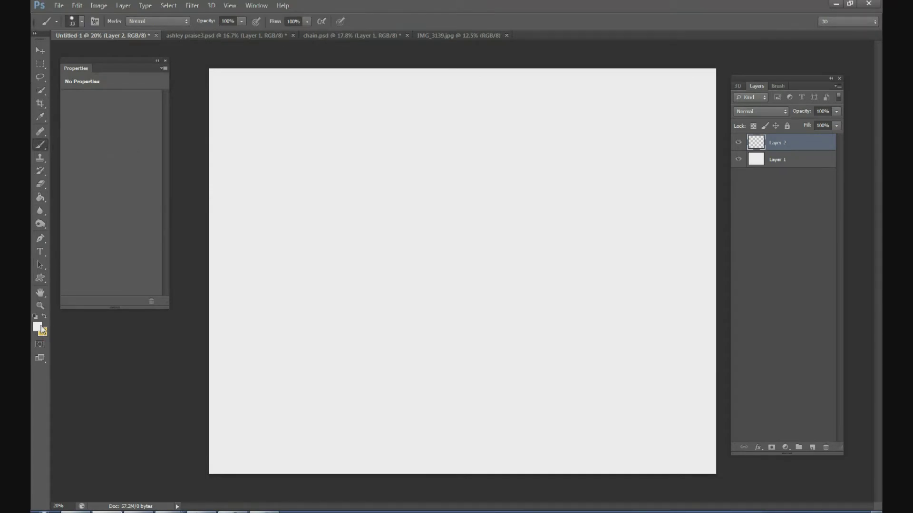
left_click(38, 327)
left_click(430, 353)
left_click(668, 221)
- Sketch a wavy horizon line across the canvas with a half-sun arc and rays radiating above it
mouse_move(190, 365)
left_mouse_down()
mouse_move(233, 348)
mouse_move(403, 351)
mouse_move(618, 337)
mouse_move(740, 348)
left_mouse_up()
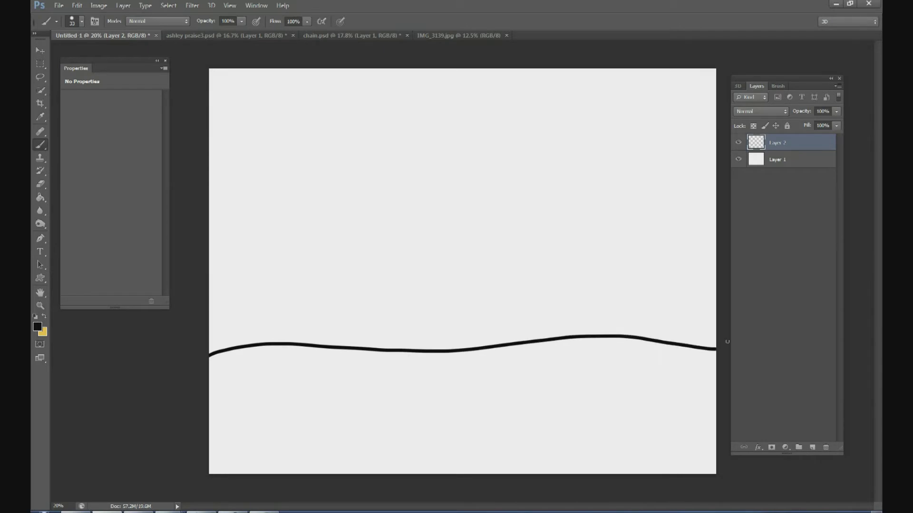
left_click_drag(424, 335, 484, 327)
left_click_drag(480, 269, 591, 163)
left_click_drag(522, 267, 567, 232)
mouse_move(458, 254)
left_mouse_down()
mouse_move(490, 189)
mouse_move(377, 196)
left_mouse_up()
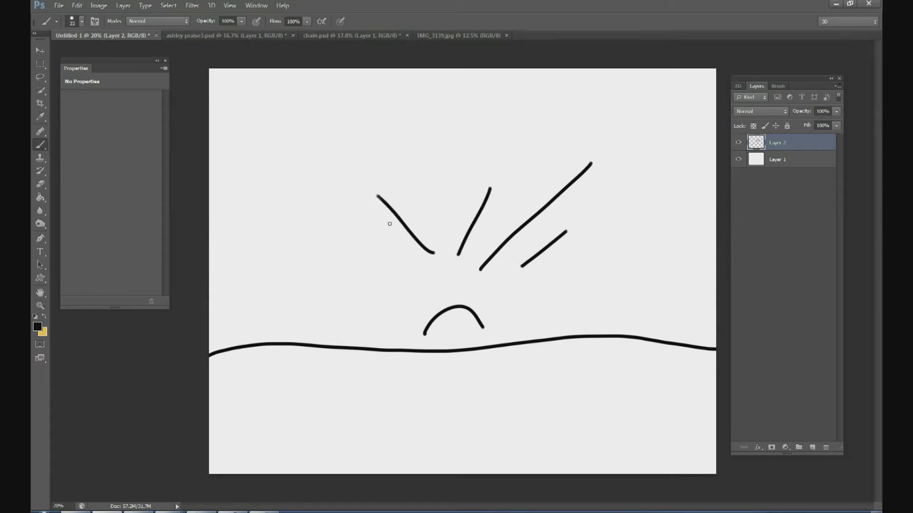
left_click_drag(401, 267, 318, 220)
left_click_drag(380, 287, 271, 253)
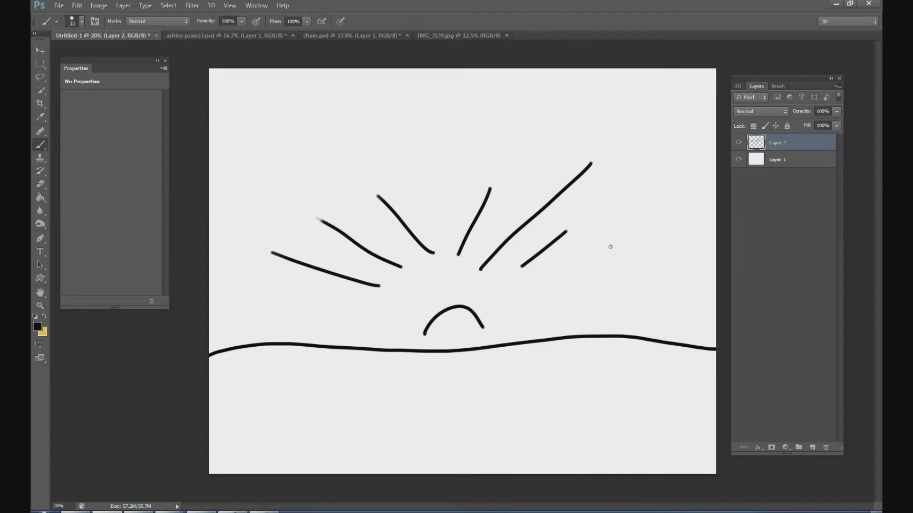
- Sketch a stick figure standing on the horizon with raised arms and a chain hanging from each hand
mouse_move(612, 233)
left_mouse_down()
mouse_move(600, 243)
mouse_move(618, 253)
mouse_move(615, 233)
mouse_move(610, 304)
mouse_move(593, 334)
left_mouse_up()
left_click_drag(611, 300, 628, 332)
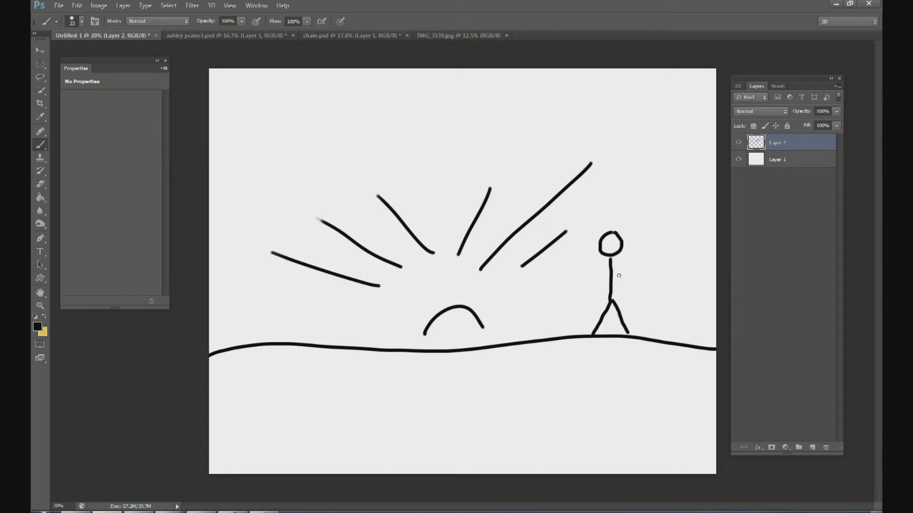
mouse_move(614, 275)
left_mouse_down()
mouse_move(646, 256)
mouse_move(563, 259)
left_mouse_up()
left_click_drag(570, 264, 579, 303)
left_click_drag(647, 258, 657, 303)
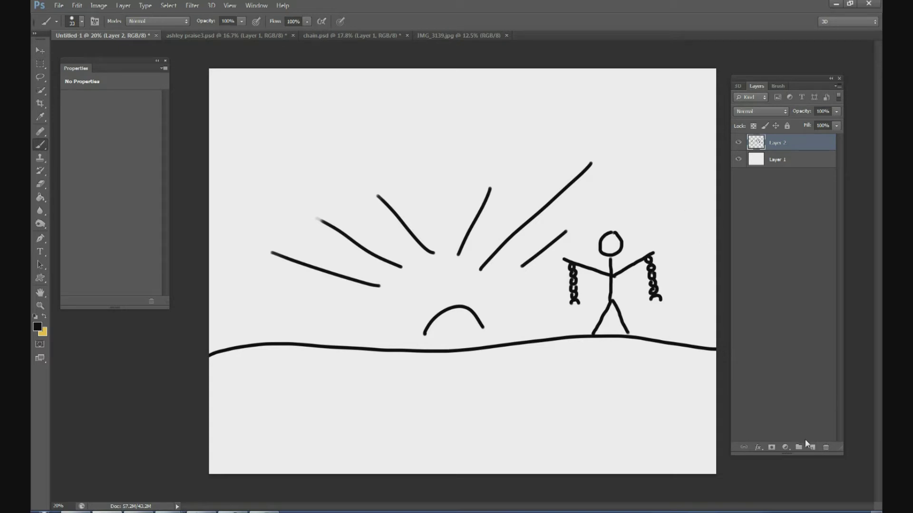
- In the woman's photo document, hide Layer 1 and shift the cut-out on the Background copy layer slightly upward
left_click(240, 35)
left_click(39, 50)
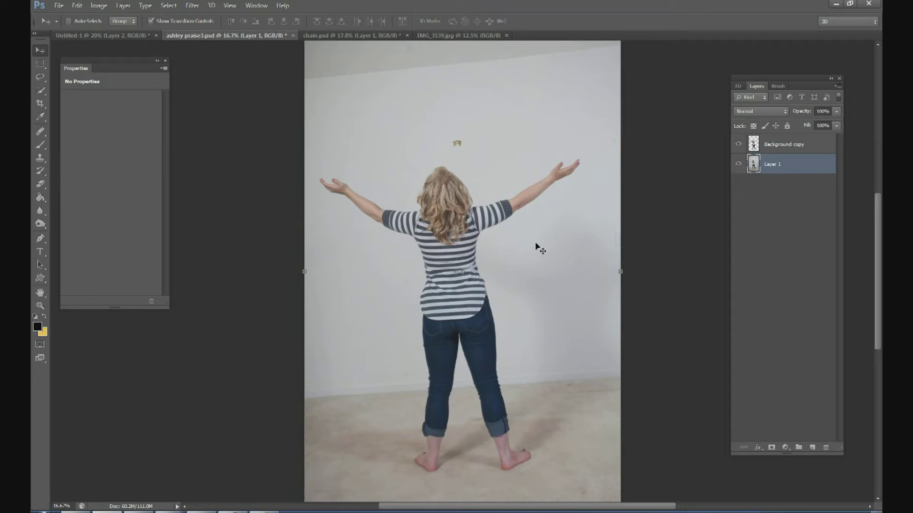
left_click(771, 145)
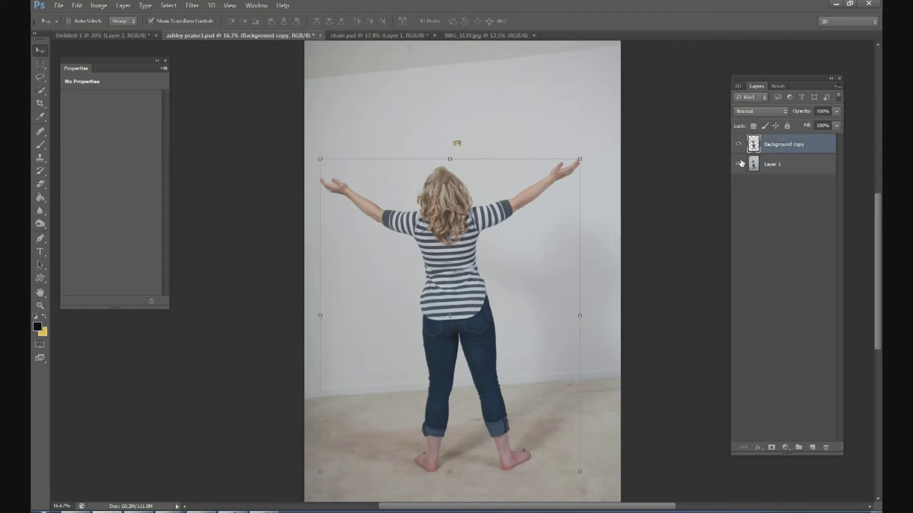
left_click(738, 164)
left_click_drag(453, 233, 455, 201)
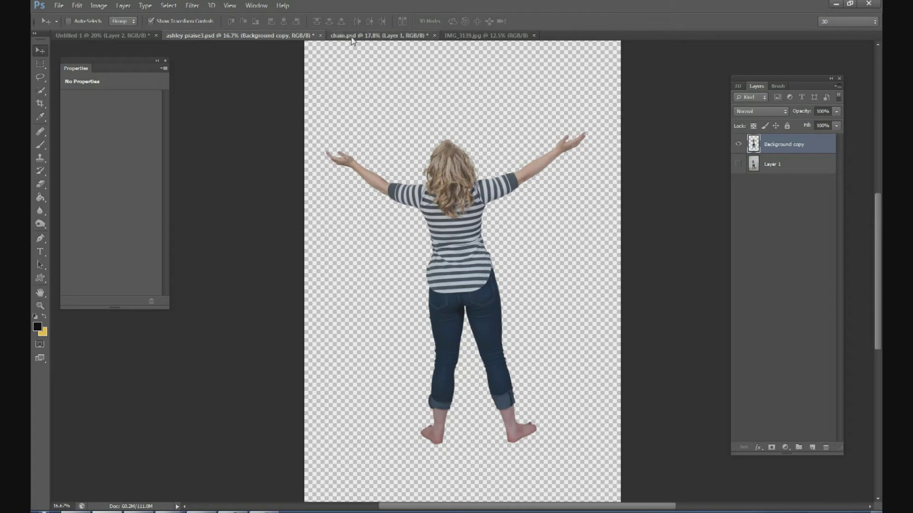
- In chain.psd, hide Layer 1 and nudge the cut-out chain on the Background copy 3 layer
left_click(352, 36)
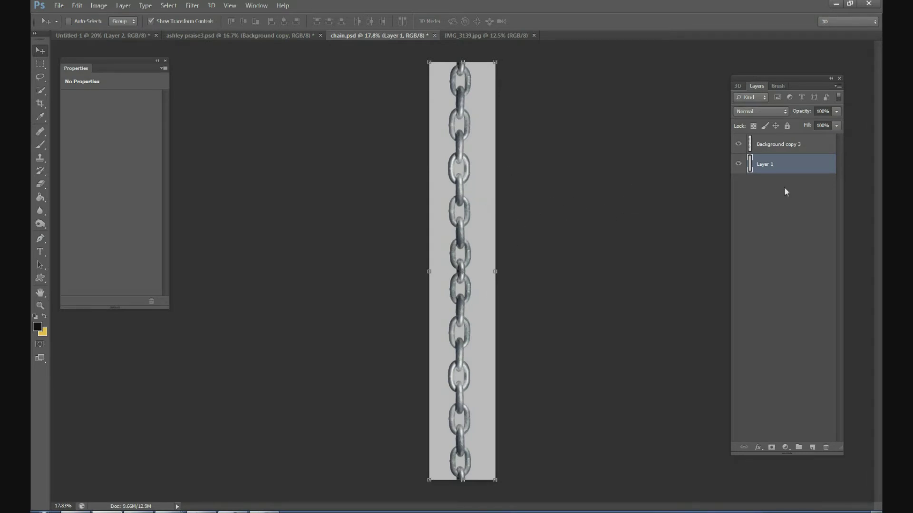
left_click(738, 163)
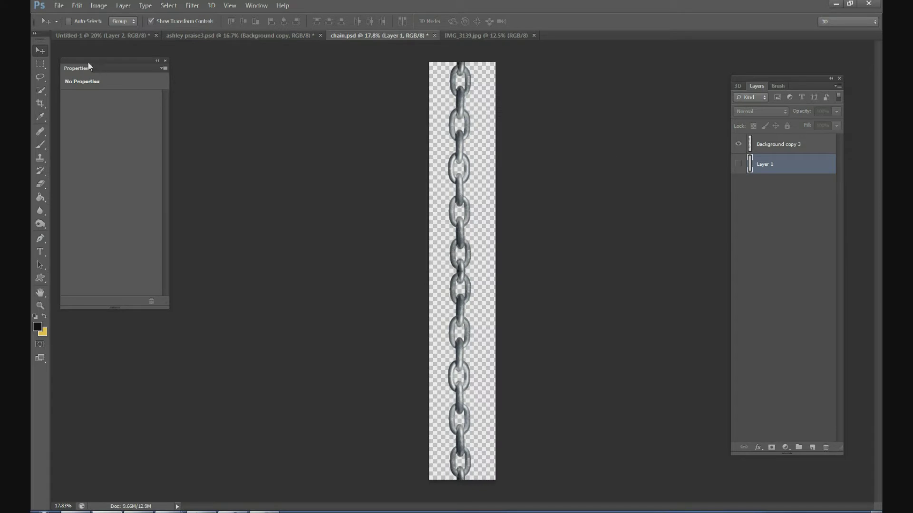
left_click(778, 142)
left_click_drag(457, 190, 475, 183)
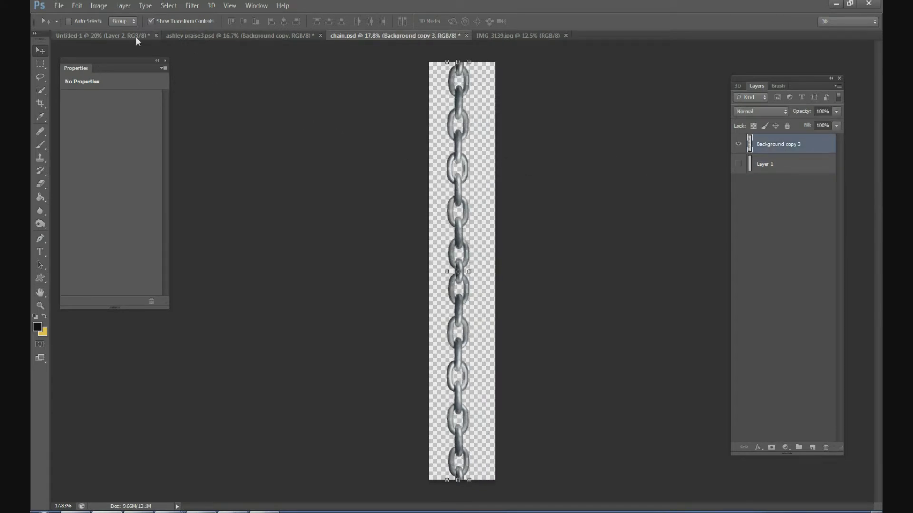
- Return to the Untitled-1 document and replace the sketch layer with a new empty layer
left_click(232, 37)
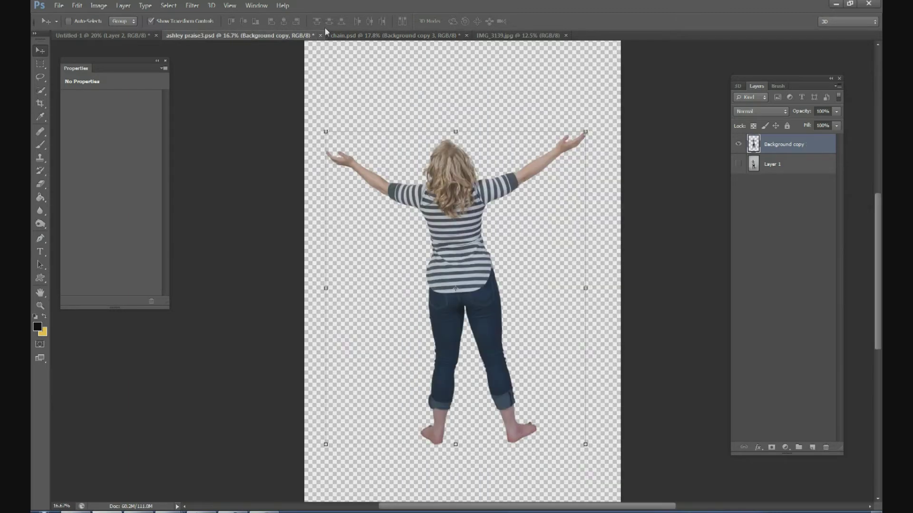
left_click(361, 35)
left_click(98, 35)
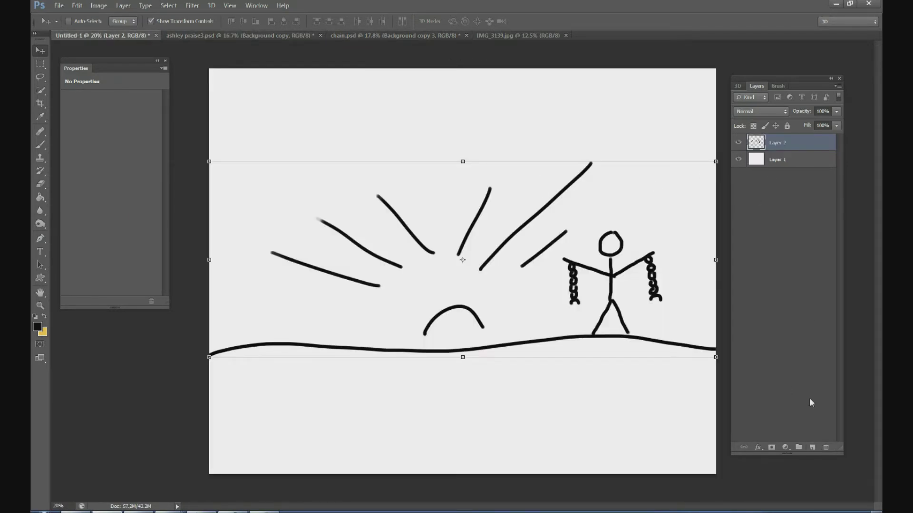
left_click(828, 446)
left_click(812, 447)
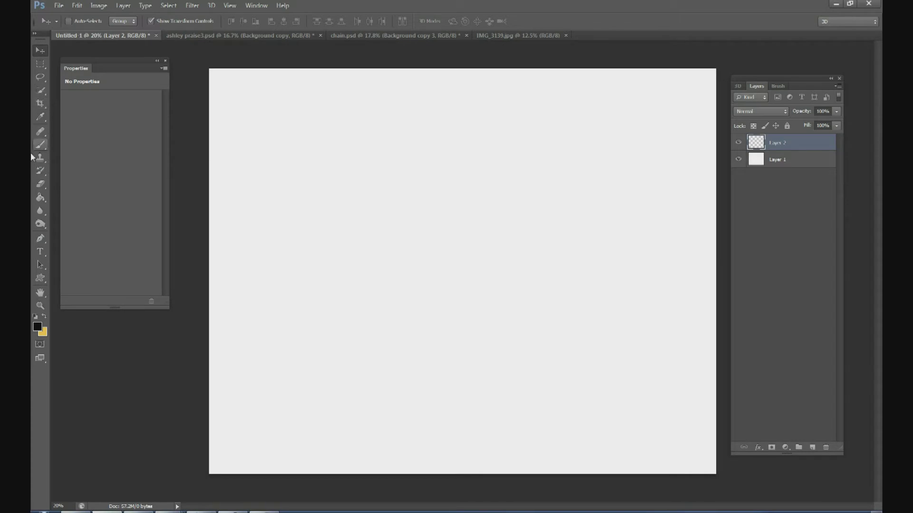
- Paint a thick black wavy horizon line across the full canvas width with a 94 px hard round brush
left_click(40, 144)
left_click(79, 139)
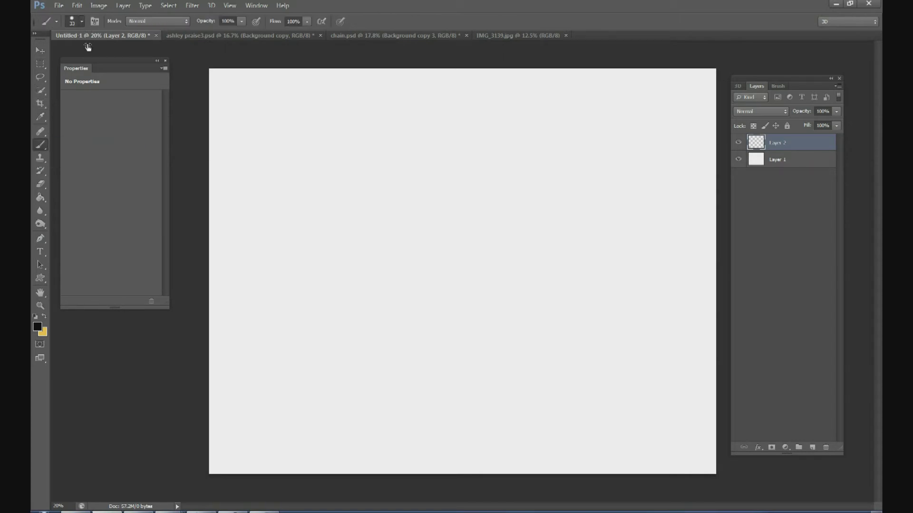
right_click(87, 44)
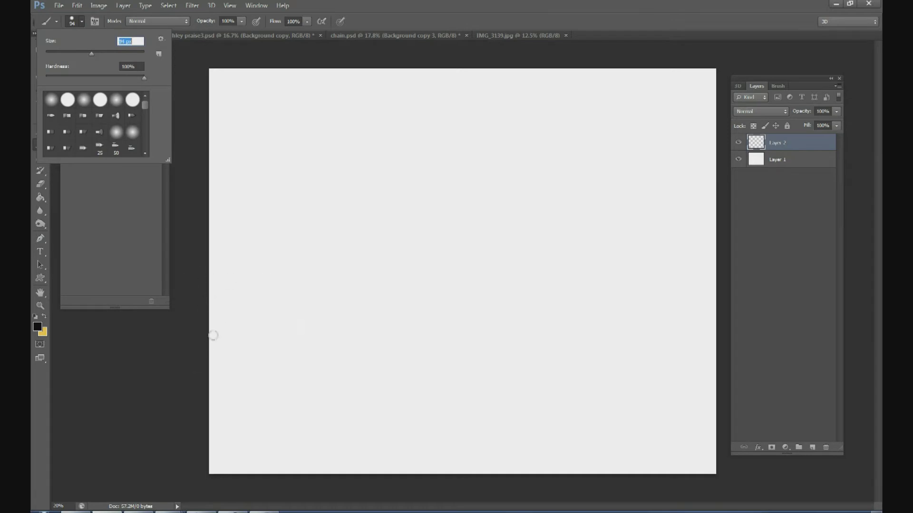
left_click(188, 359)
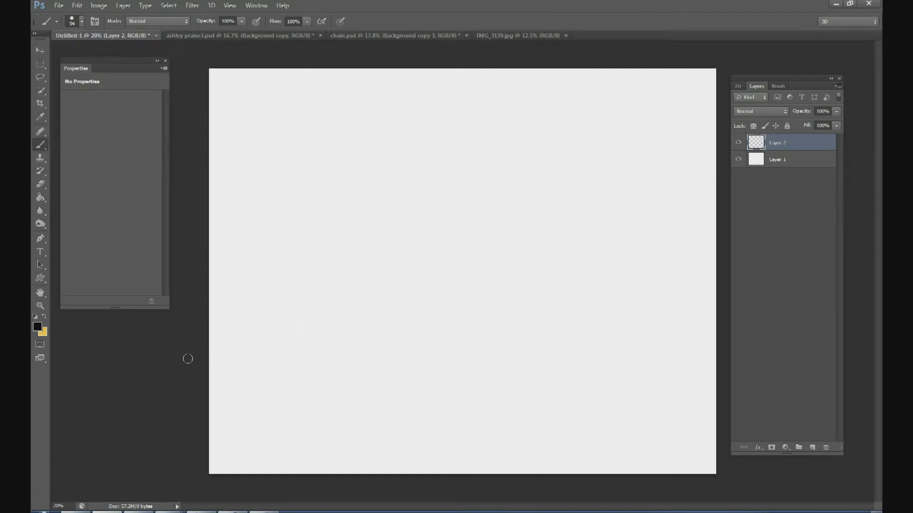
mouse_move(192, 356)
left_mouse_down()
mouse_move(222, 340)
mouse_move(264, 337)
mouse_move(741, 334)
left_mouse_up()
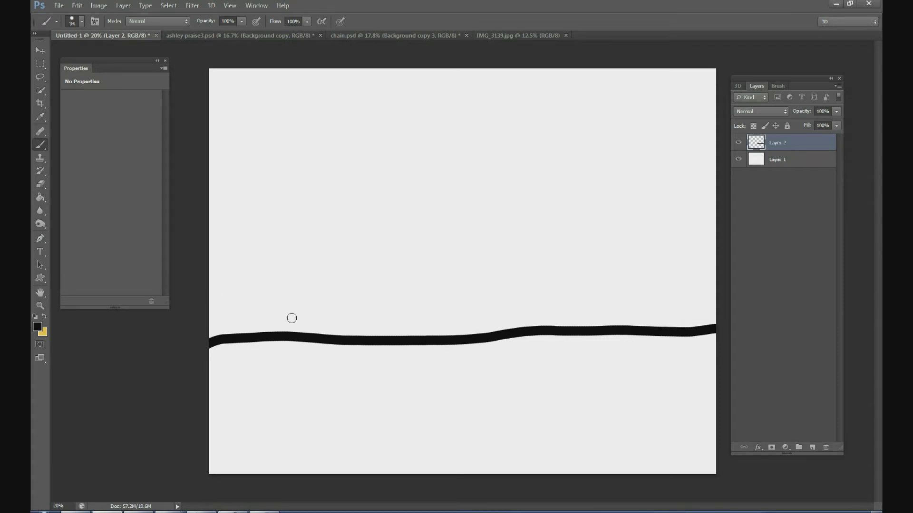
- Fill the area below the horizon line with black and paint over the thin seam along it
left_click(40, 197)
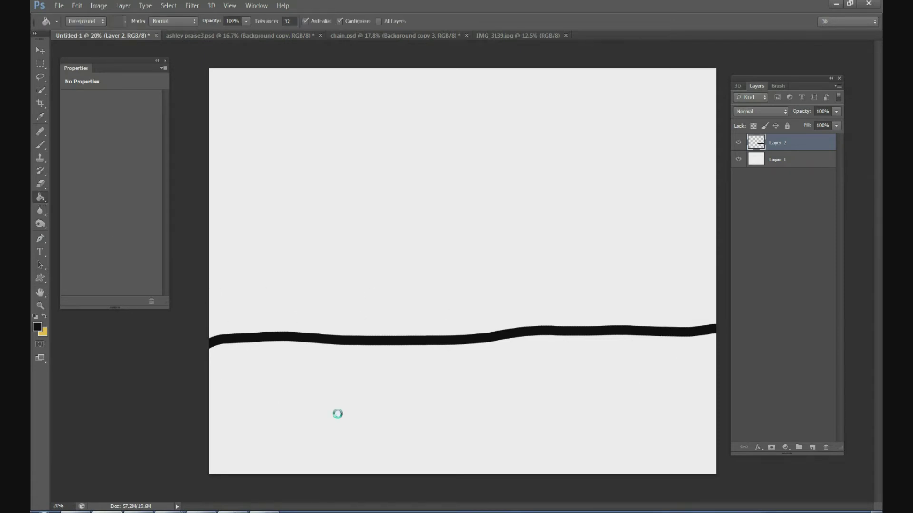
left_click(343, 421)
left_click(41, 145)
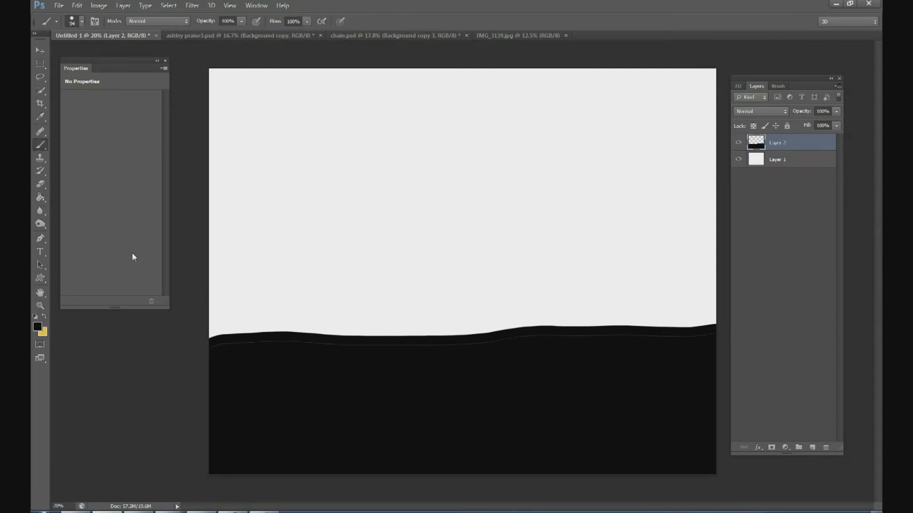
mouse_move(202, 353)
left_mouse_down()
mouse_move(267, 343)
mouse_move(720, 336)
left_mouse_up()
left_click(35, 52)
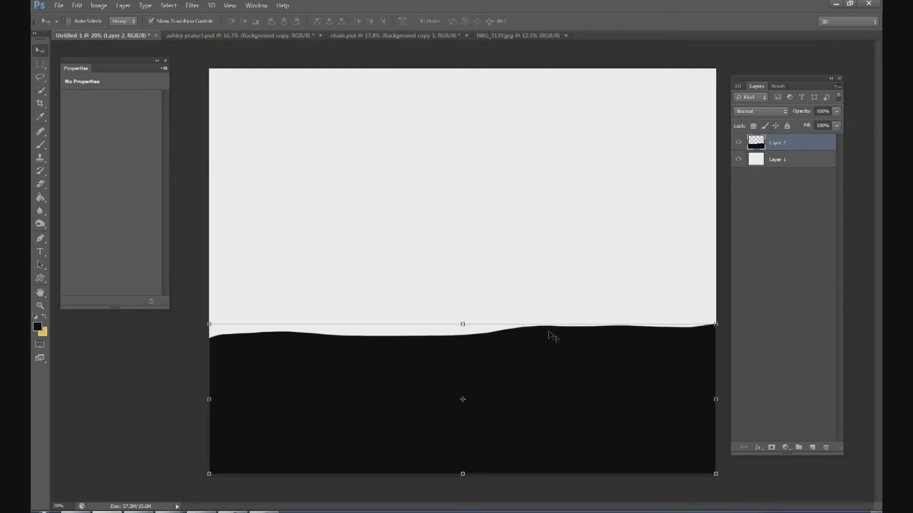
- Add a new layer above the black ground and set the brush to the 134 grass preset enlarged to 164 px
left_click(812, 447)
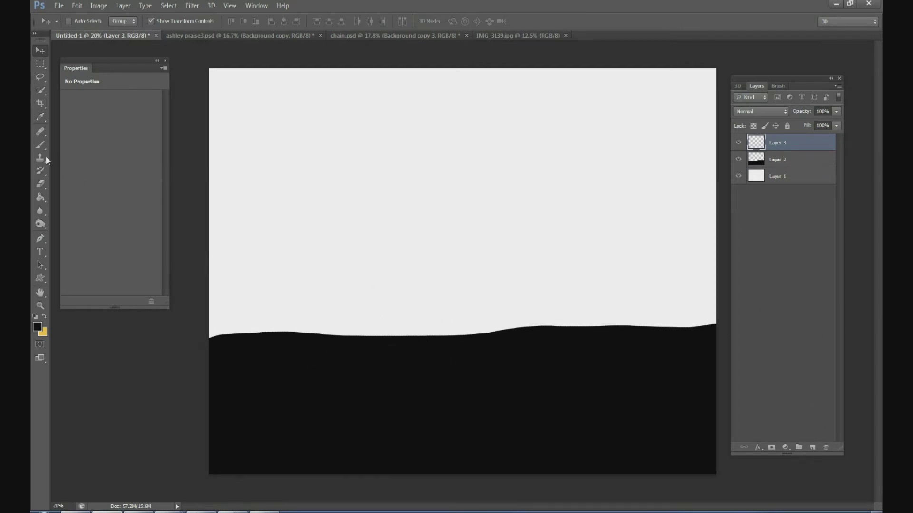
left_click(40, 144)
left_click(74, 22)
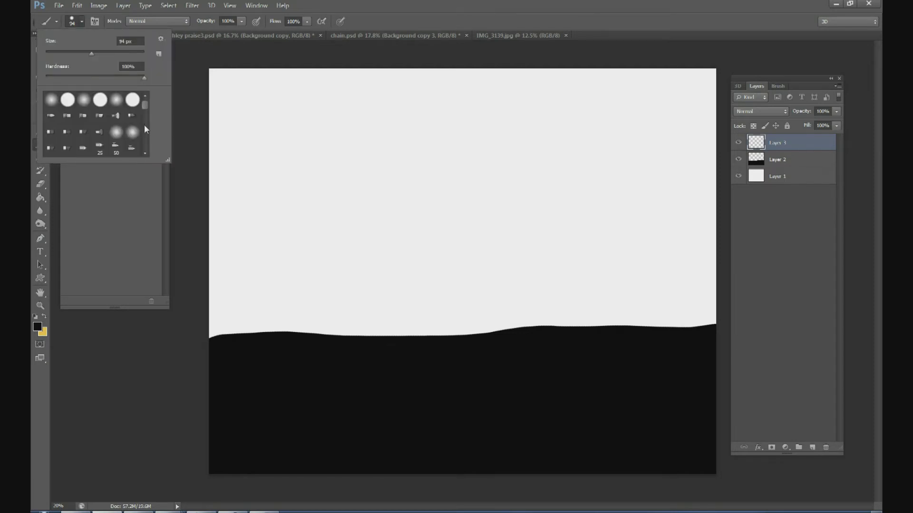
scroll(144, 125, "down", 5)
left_click(137, 131)
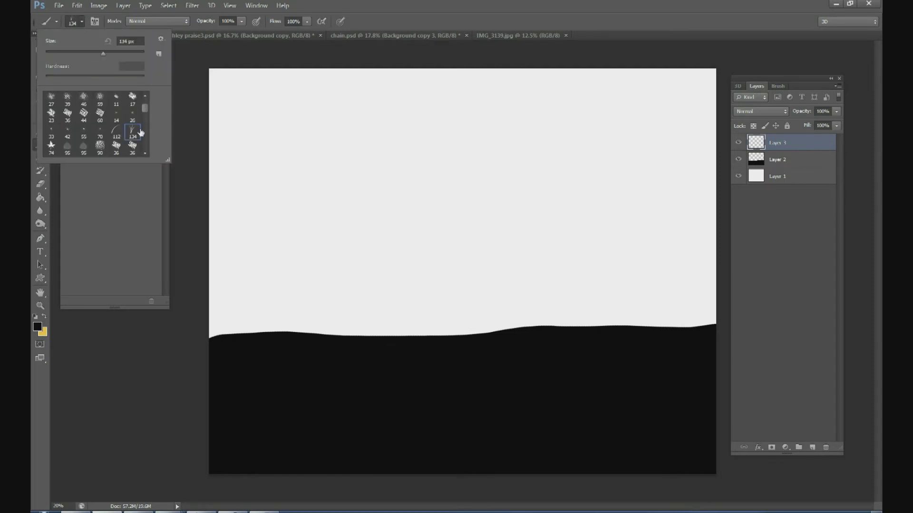
left_click_drag(104, 53, 107, 53)
- Paint test rows of grass in the blank area above the horizon
left_click_drag(352, 192, 435, 195)
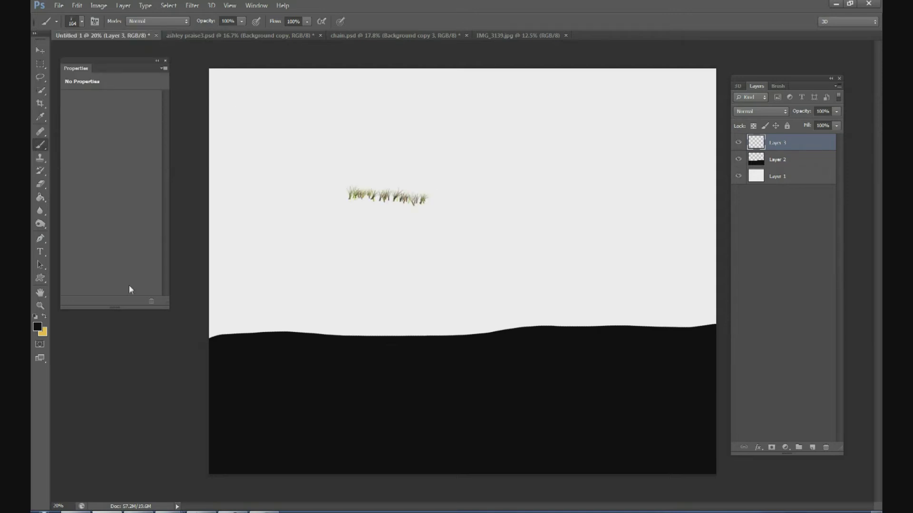
key("ctrl+z")
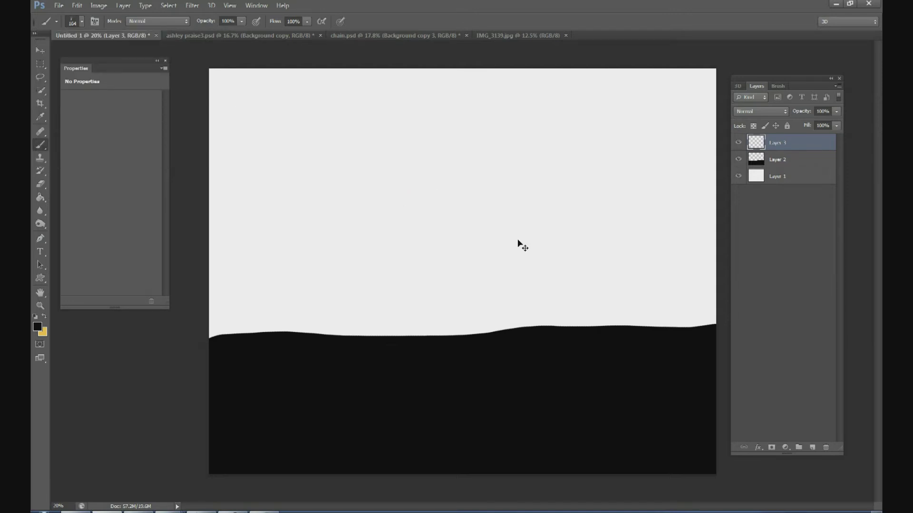
key("ctrl+plus")
left_click_drag(317, 198, 447, 192)
left_click_drag(288, 198, 559, 194)
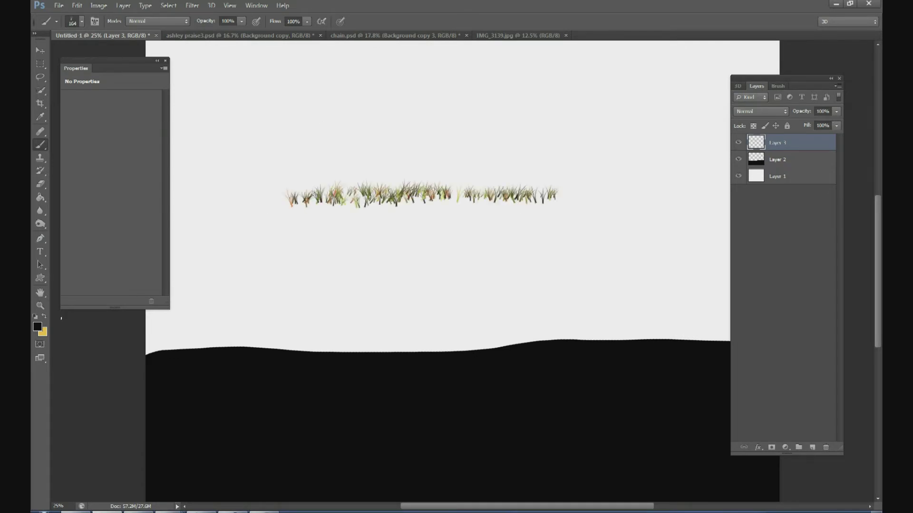
left_click(43, 332)
left_click(652, 218)
left_click_drag(295, 154, 478, 152)
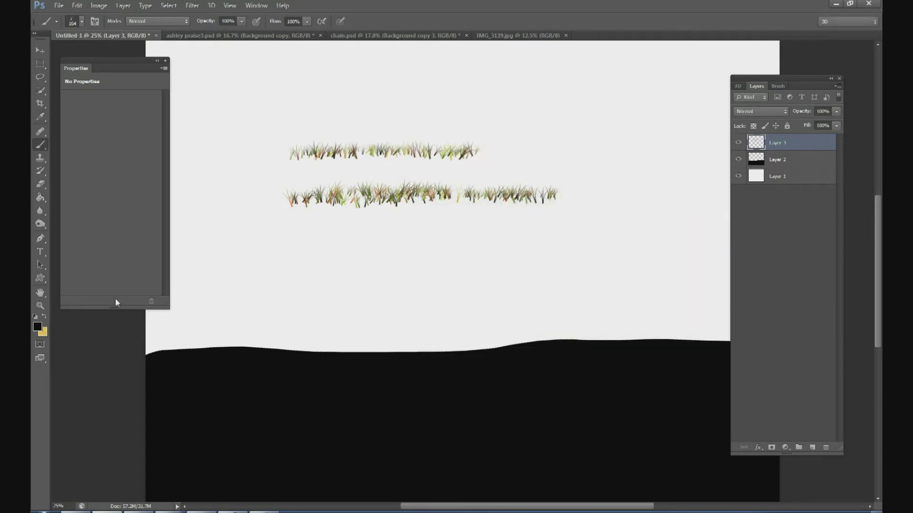
- Set the background colour to black and paint one more test stroke with the grass brush
left_click(42, 333)
left_click(468, 336)
left_click(665, 221)
left_click_drag(377, 136, 521, 126)
- Replace the test layer with a new empty layer and paint black grass along the entire horizon edge
left_click(829, 447)
left_click(812, 448)
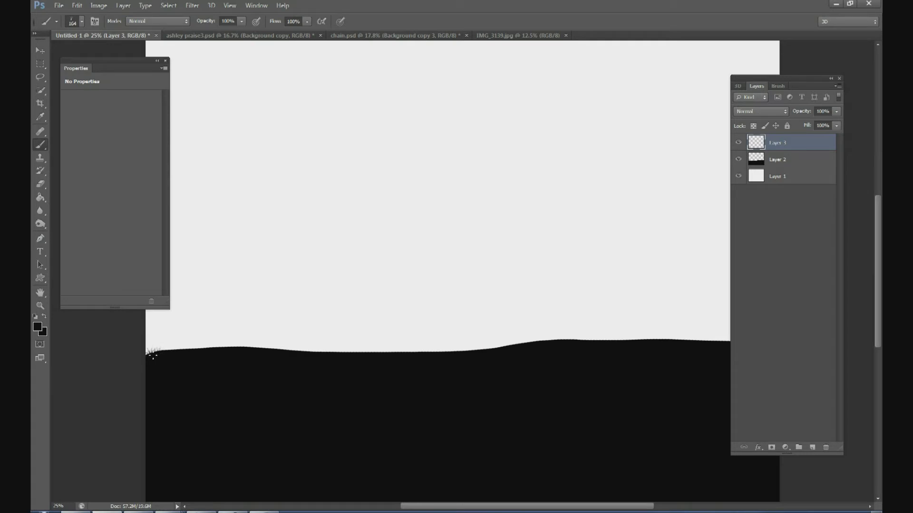
mouse_move(145, 354)
left_mouse_down()
mouse_move(504, 351)
mouse_move(465, 357)
left_mouse_up()
mouse_move(522, 348)
left_mouse_down()
mouse_move(543, 345)
mouse_move(497, 354)
mouse_move(567, 345)
left_mouse_up()
left_click_drag(630, 509, 651, 507)
mouse_move(497, 346)
left_mouse_down()
mouse_move(680, 346)
mouse_move(716, 338)
mouse_move(677, 347)
mouse_move(508, 342)
left_mouse_up()
left_click_drag(678, 342, 702, 335)
left_click_drag(467, 342, 449, 347)
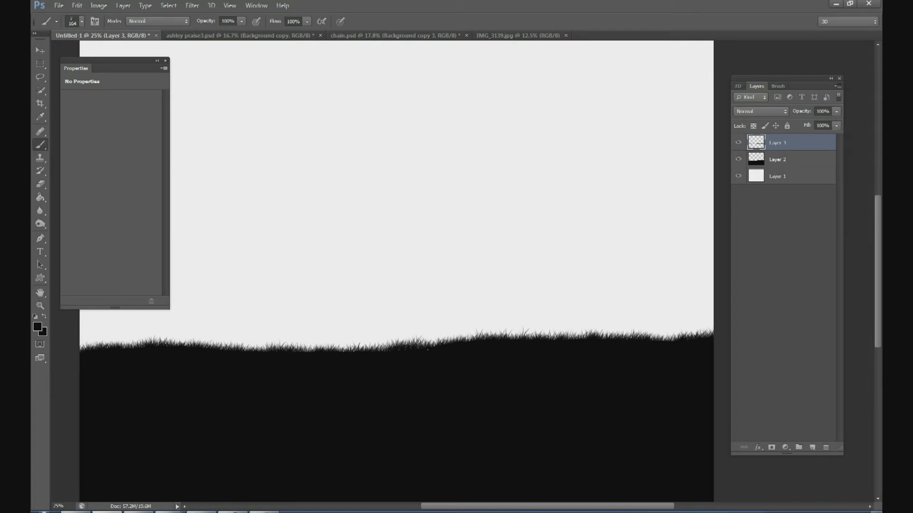
left_click_drag(520, 506, 478, 506)
left_click_drag(252, 355, 228, 359)
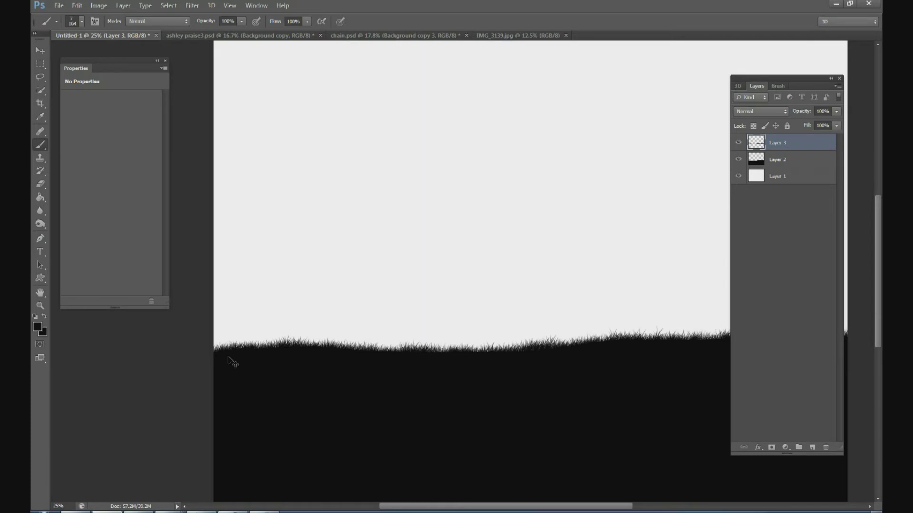
- Fit the whole canvas in view and add a new empty layer above the grass layer
key("ctrl+0")
left_click_drag(795, 74, 807, 67)
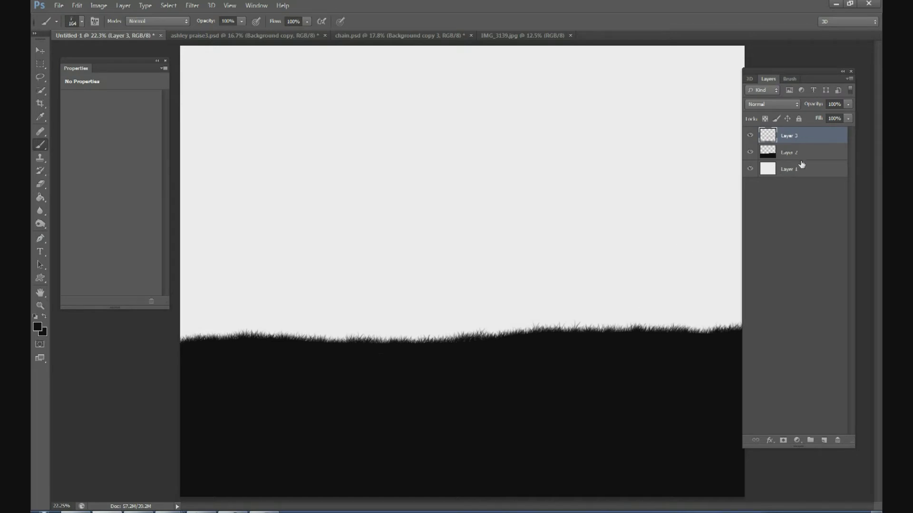
left_click(824, 440)
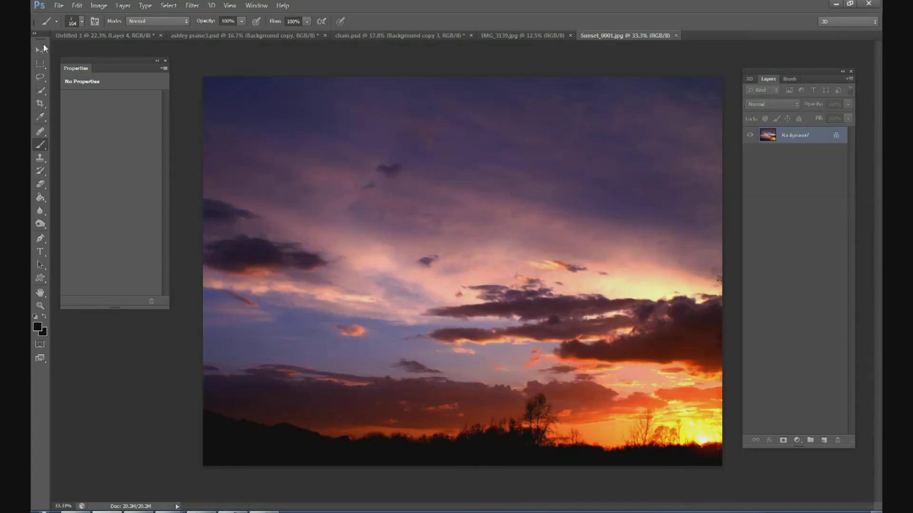
- Copy the entire Sunset_0001.jpg image and paste it into the Untitled-1 composite directly above the white layer
left_click(36, 51)
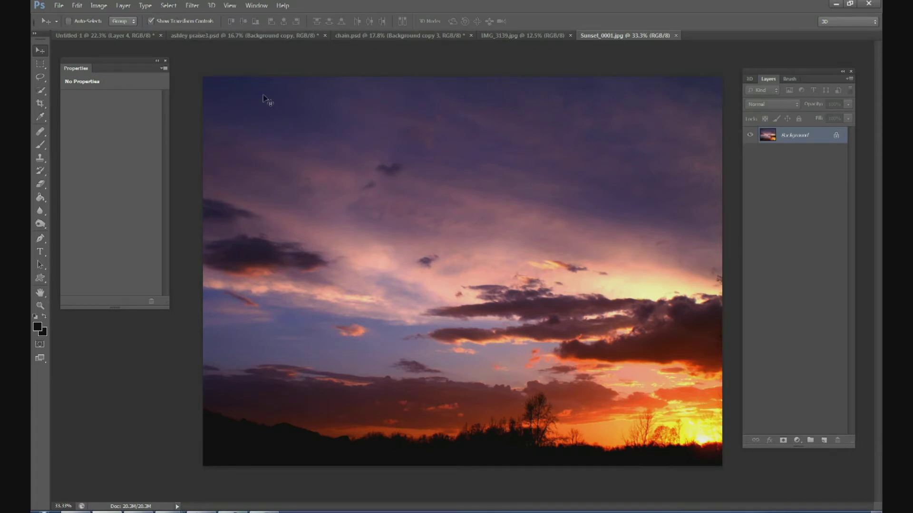
left_click(170, 5)
left_click(198, 16)
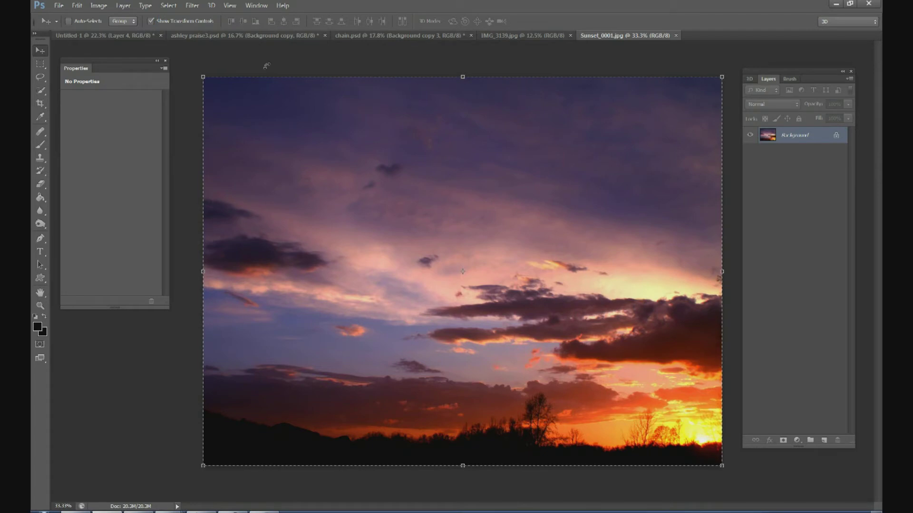
left_click(134, 33)
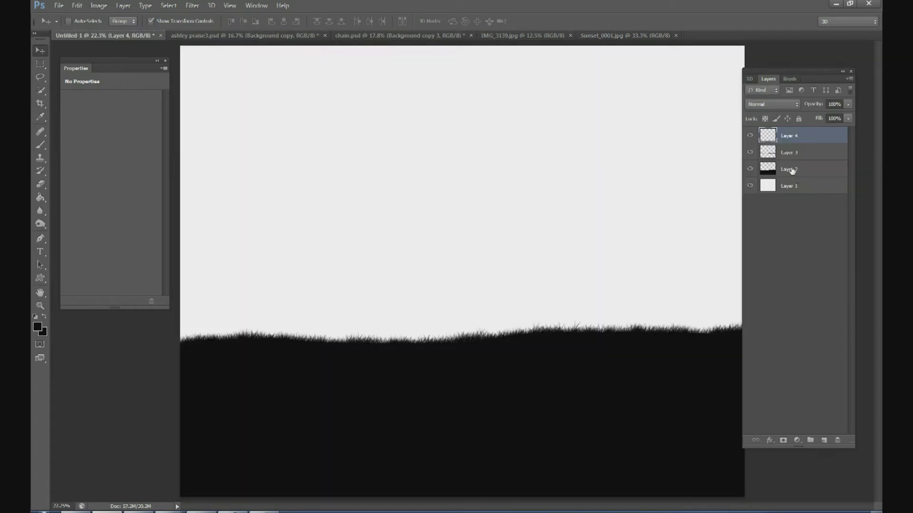
left_click(789, 169)
left_click(793, 189)
key("ctrl+v")
- Align the pasted sunset with the canvas's upper-left corner and scale it to span the full canvas width
left_click_drag(474, 212, 368, 122)
key("ctrl+t")
left_click_drag(528, 306, 745, 369)
left_click(540, 21)
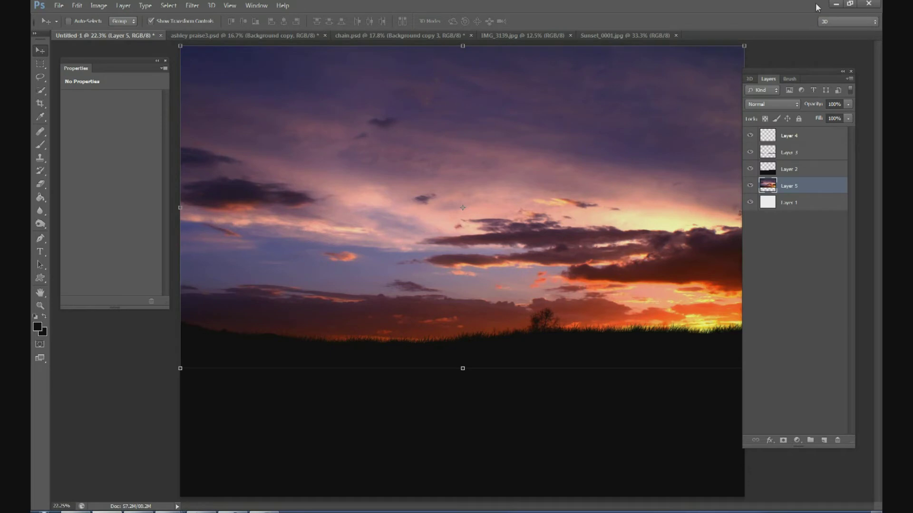
key("ctrl+minus")
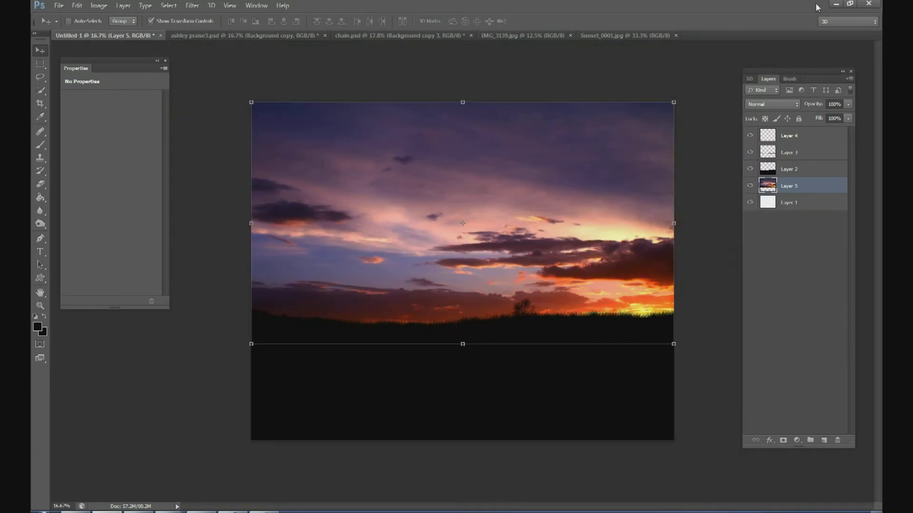
- Set up a Radial Blur on the sunset layer, trying Spin before settling on the Zoom method with amount 100
left_click(801, 200)
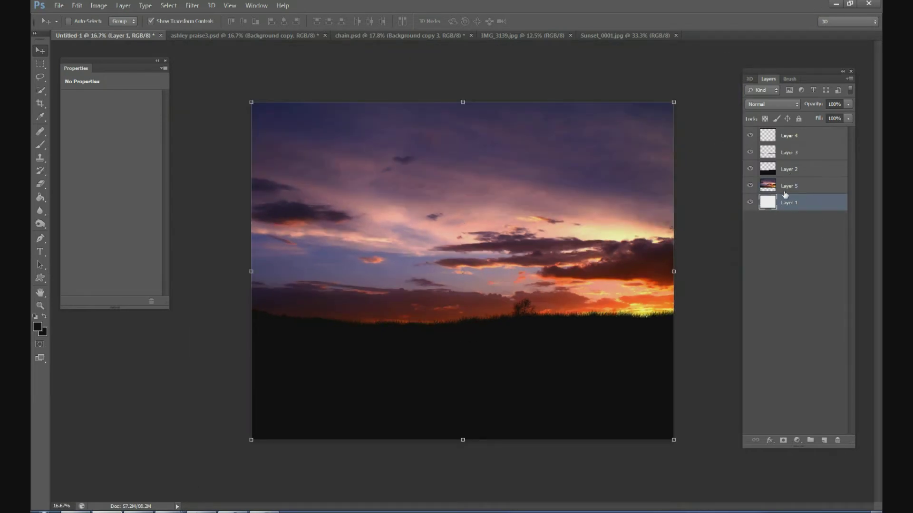
left_click(789, 187)
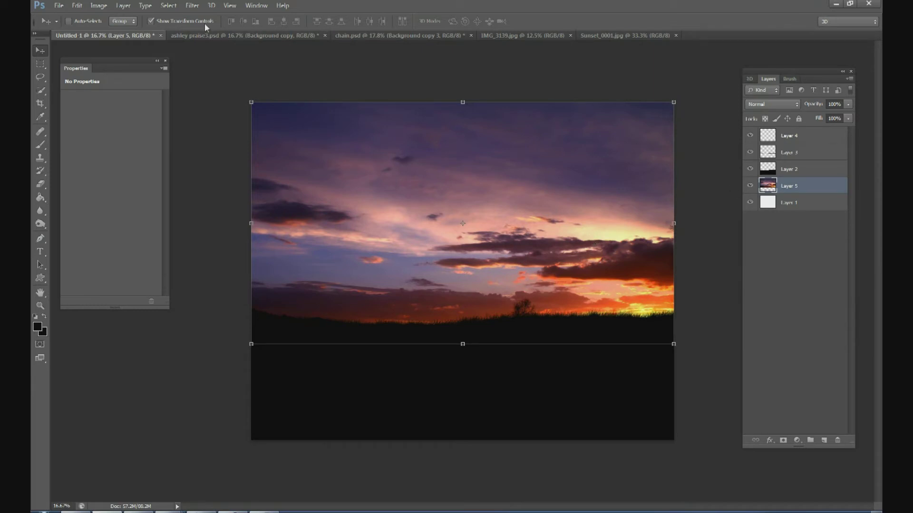
left_click(193, 6)
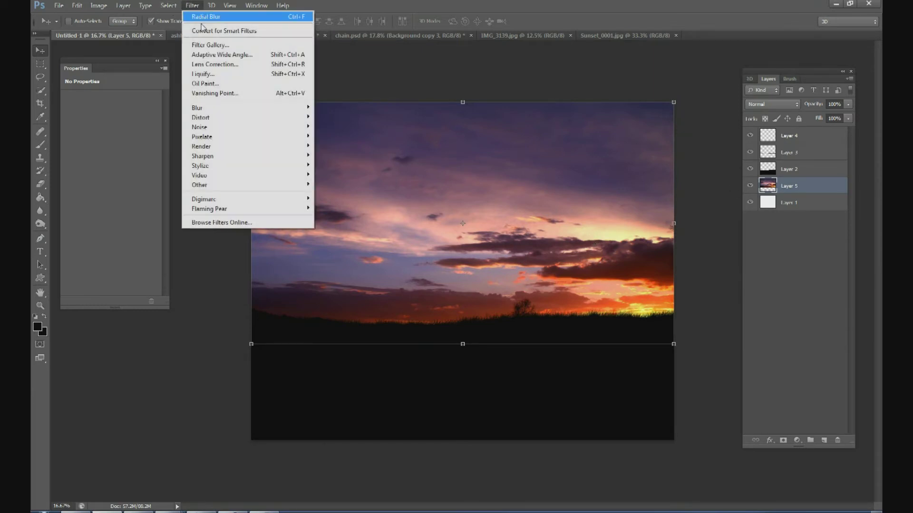
mouse_move(209, 113)
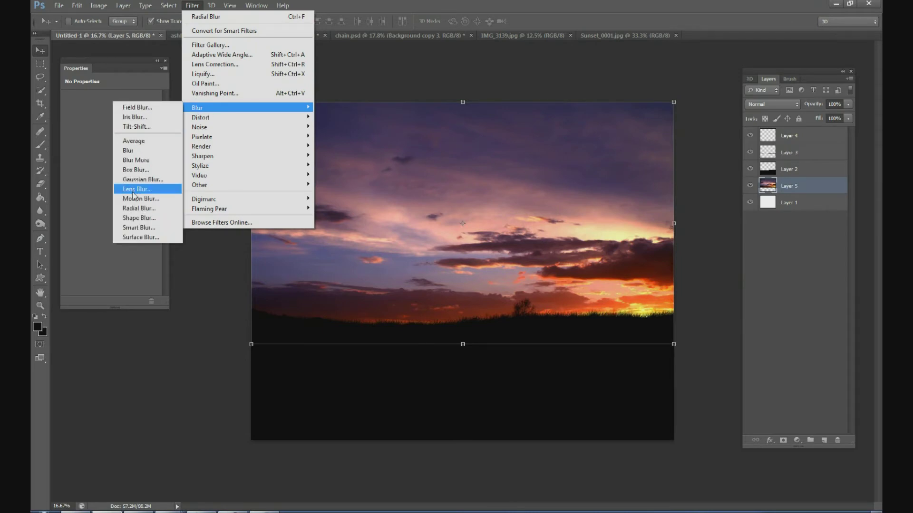
left_click(142, 210)
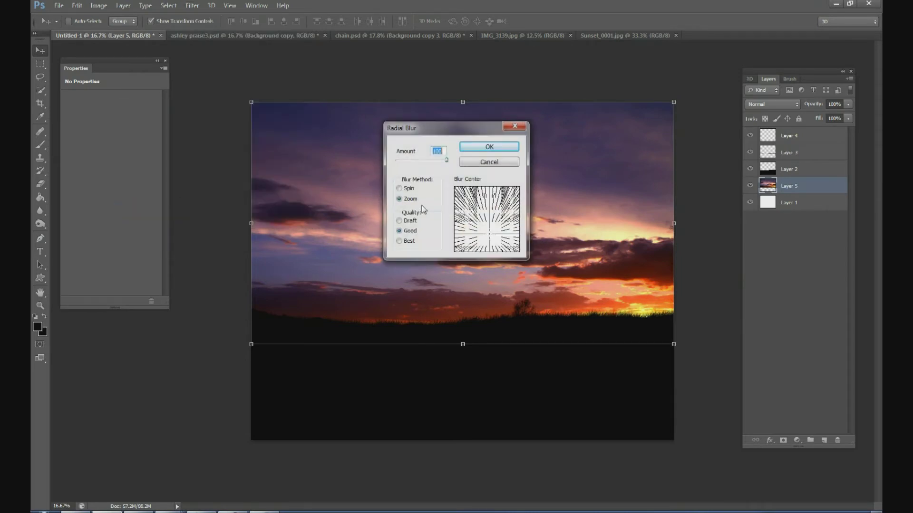
left_click(408, 188)
left_click_drag(447, 160, 420, 160)
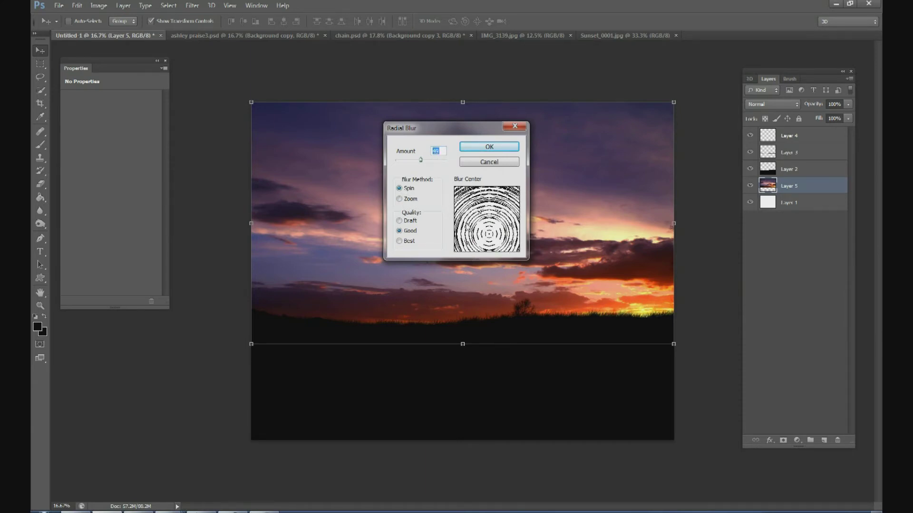
left_click(406, 200)
left_click_drag(420, 160, 452, 164)
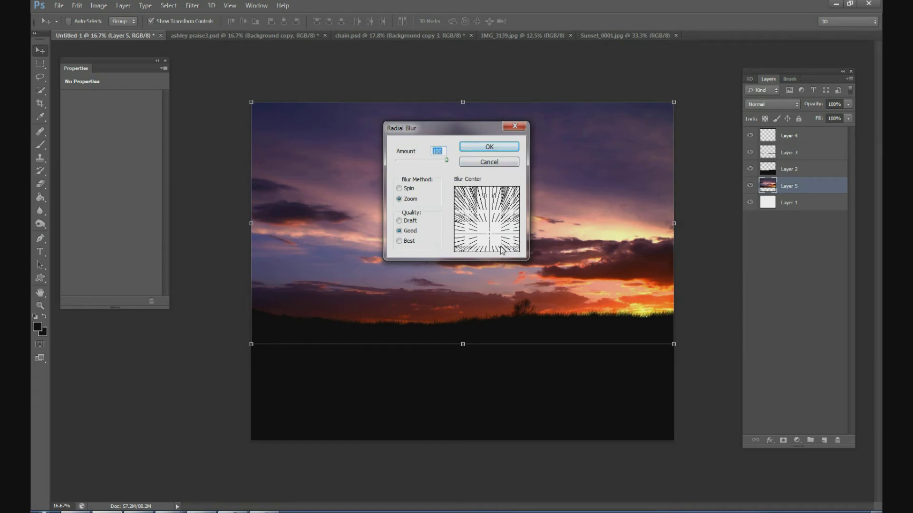
- Place the blur centre slightly below the middle of the preview and apply the Radial Blur
left_click(488, 223)
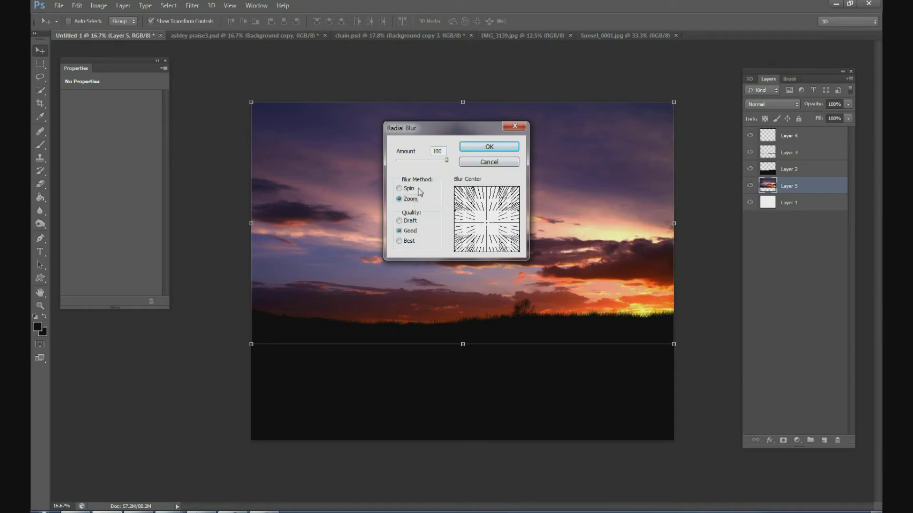
left_click_drag(486, 223, 488, 239)
left_click(494, 145)
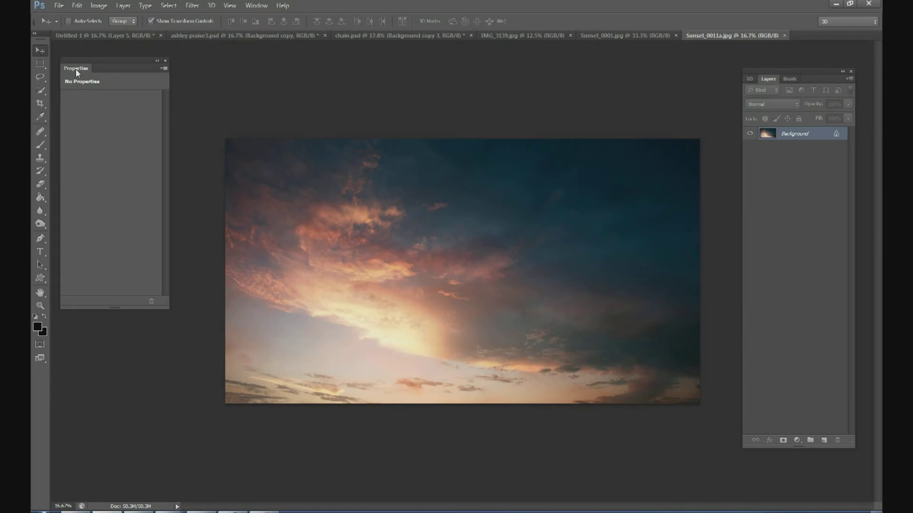
- Copy the entire Sunset_0011a.jpg image and paste it into the composite above the blurred sunset layer
left_click(168, 5)
left_click(174, 17)
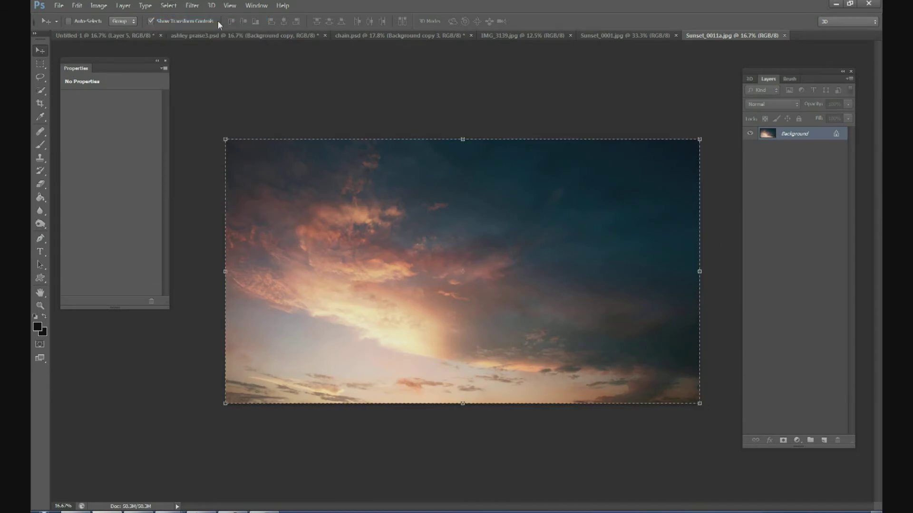
left_click(118, 36)
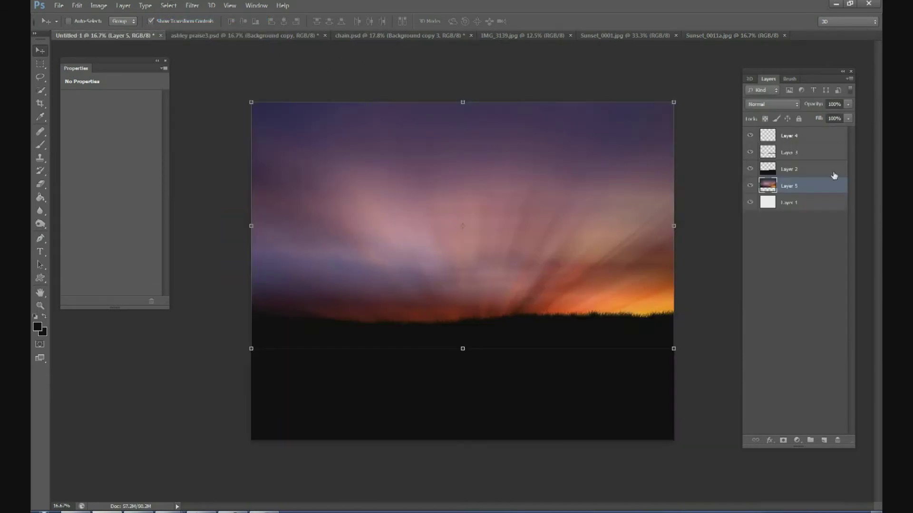
key("ctrl+v")
- Enlarge the second sky to about 121% and position it so it covers the canvas above the grass horizon
left_click_drag(546, 259, 544, 220)
key("ctrl+t")
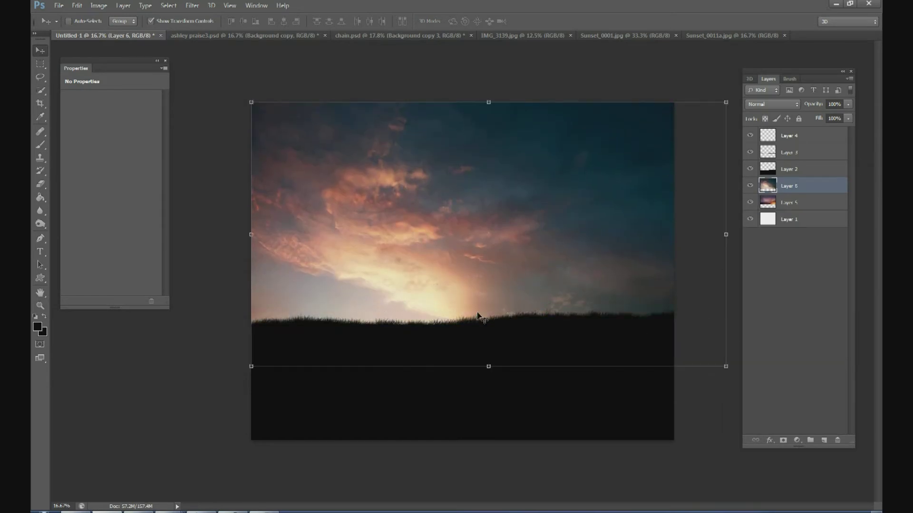
left_click_drag(257, 370, 153, 422)
left_click_drag(516, 300, 614, 292)
left_click(540, 21)
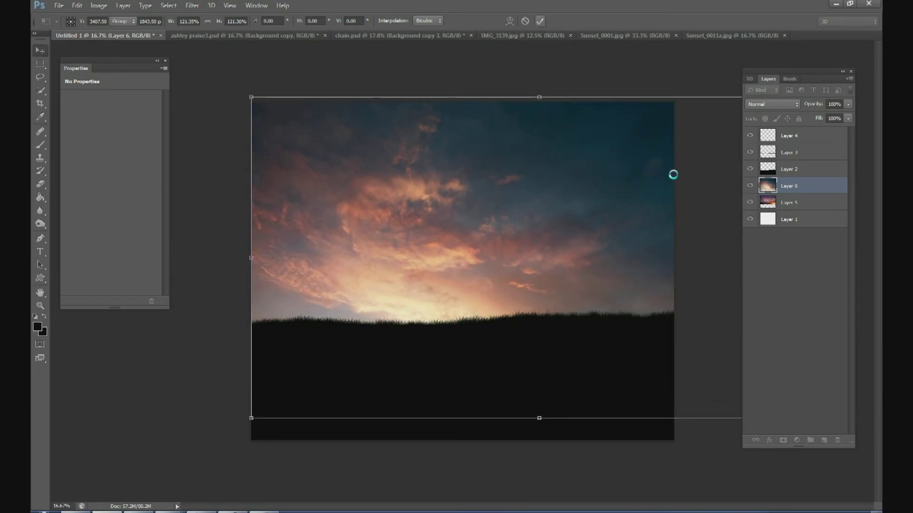
- Apply the last-used Radial Blur to the second sky layer
left_click(40, 64)
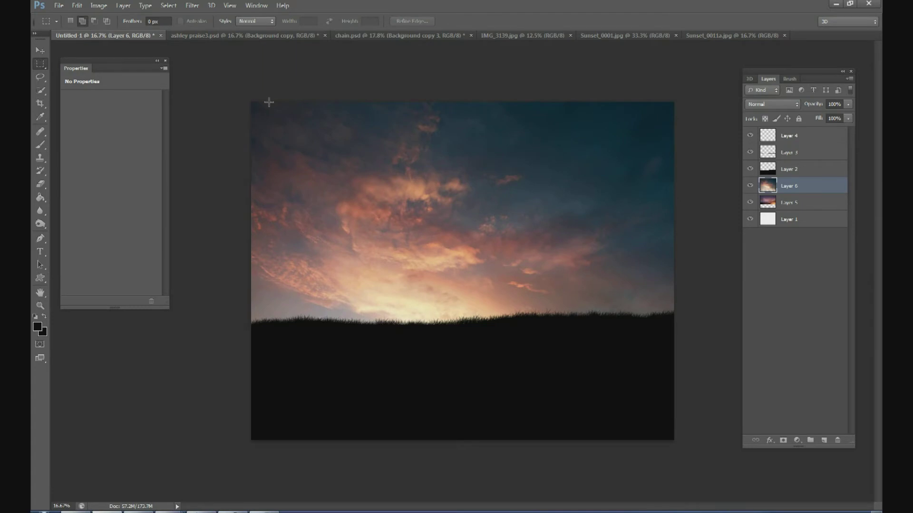
left_click(193, 5)
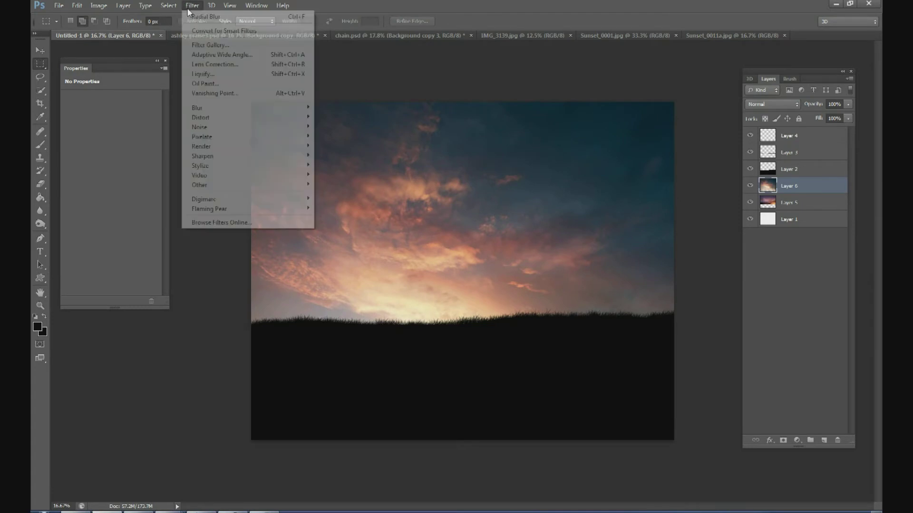
left_click(228, 17)
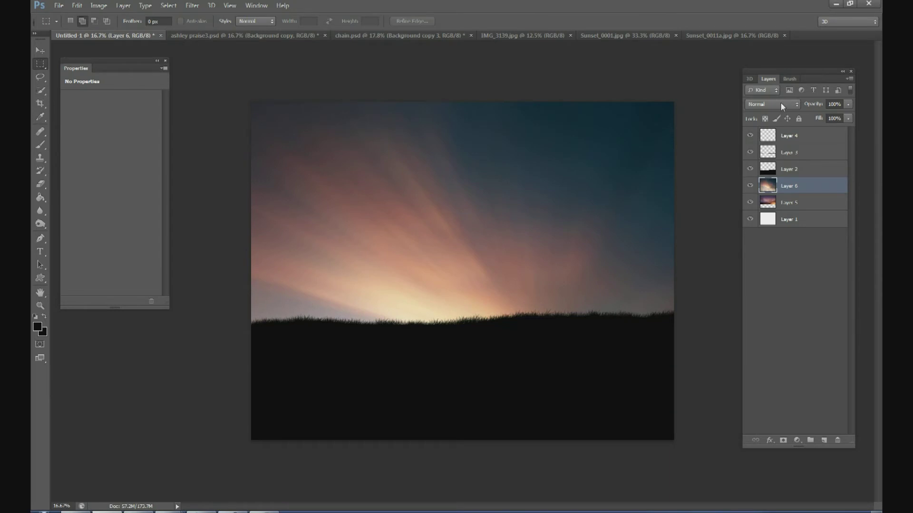
- Try the Overlay and Screen blend modes on the blurred second sky layer
left_click(775, 104)
left_click(772, 107)
left_click(775, 106)
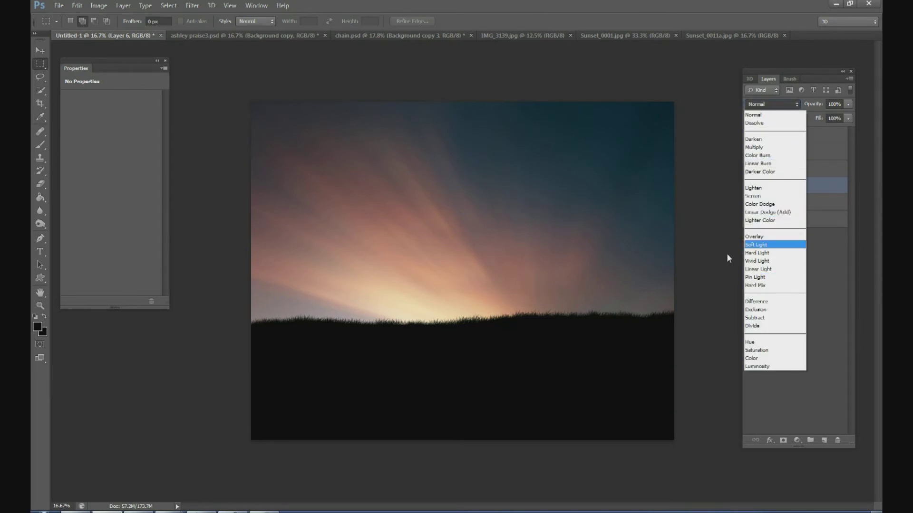
left_click(764, 236)
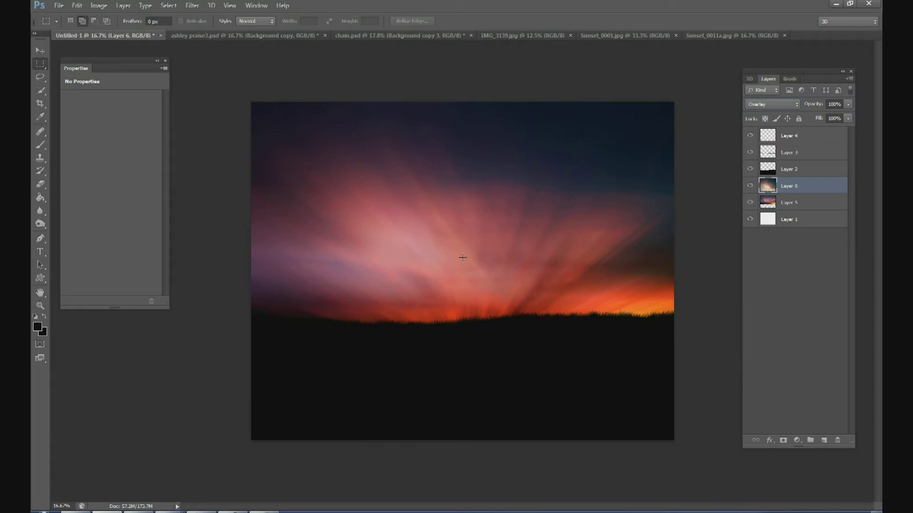
left_click(771, 104)
left_click(757, 194)
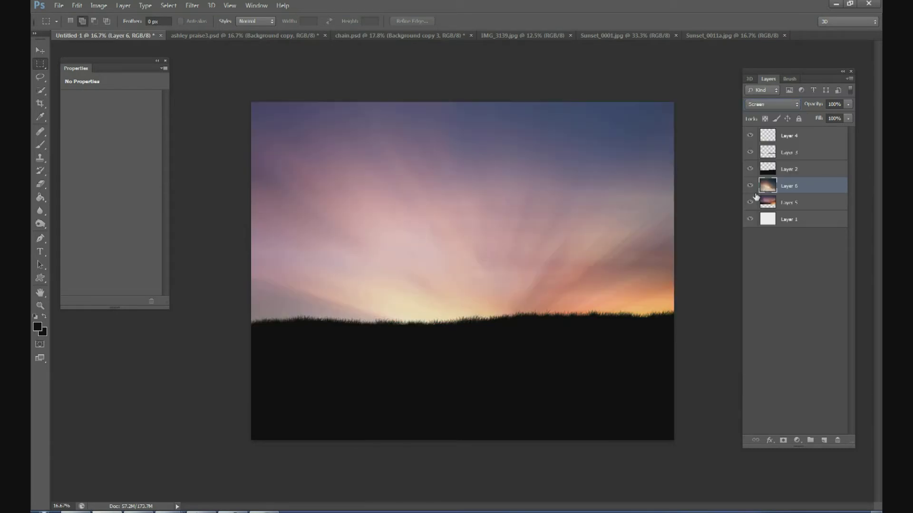
- Shift the second sky layer sideways so its bright rays sit further left over the horizon
left_click(40, 51)
left_click_drag(561, 247, 487, 236)
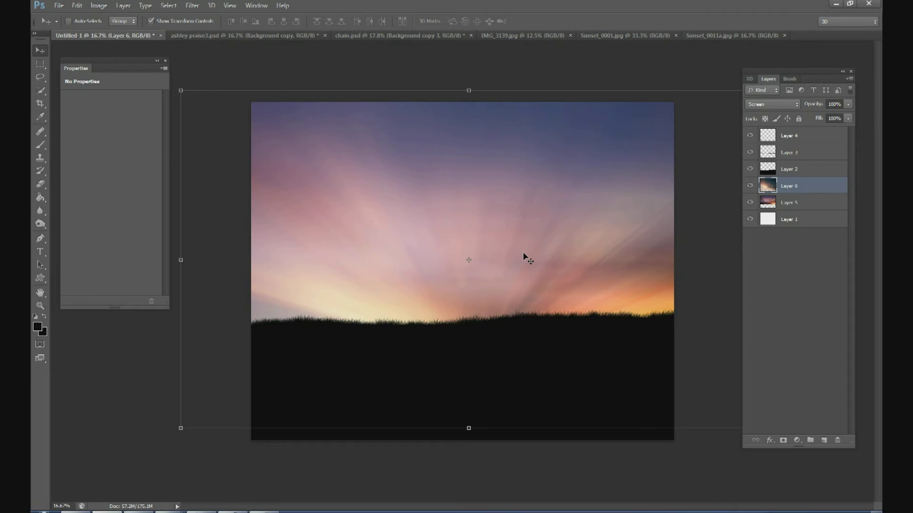
left_click_drag(579, 262, 587, 262)
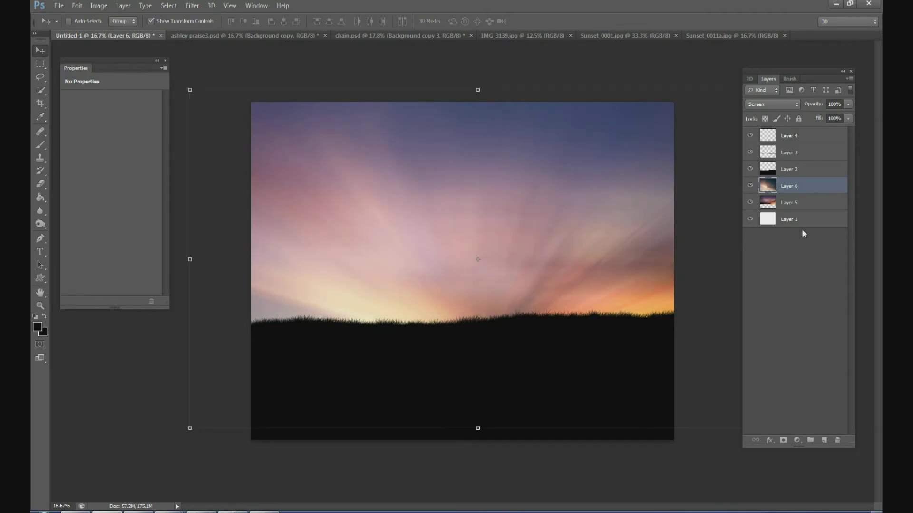
- Try Multiply on the second sky layer and set its blend mode to Overlay
left_click(771, 104)
left_click(758, 147)
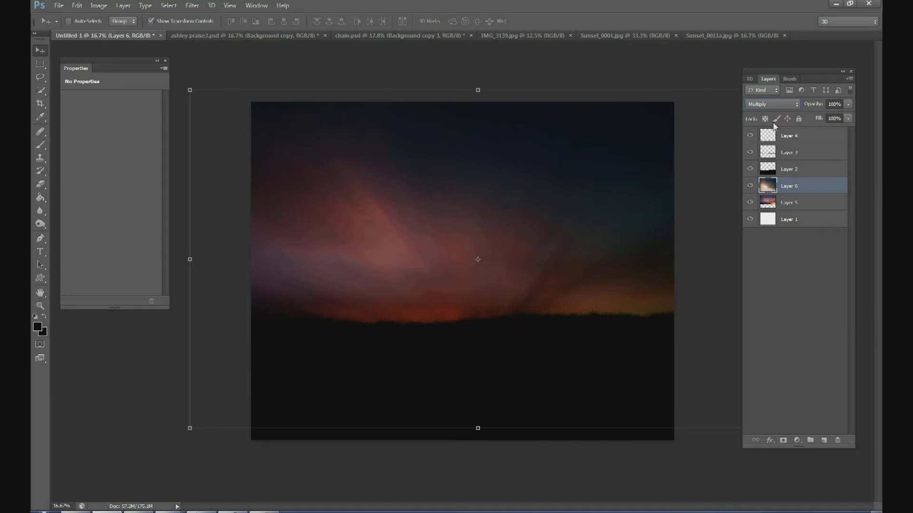
left_click(771, 105)
left_click(761, 234)
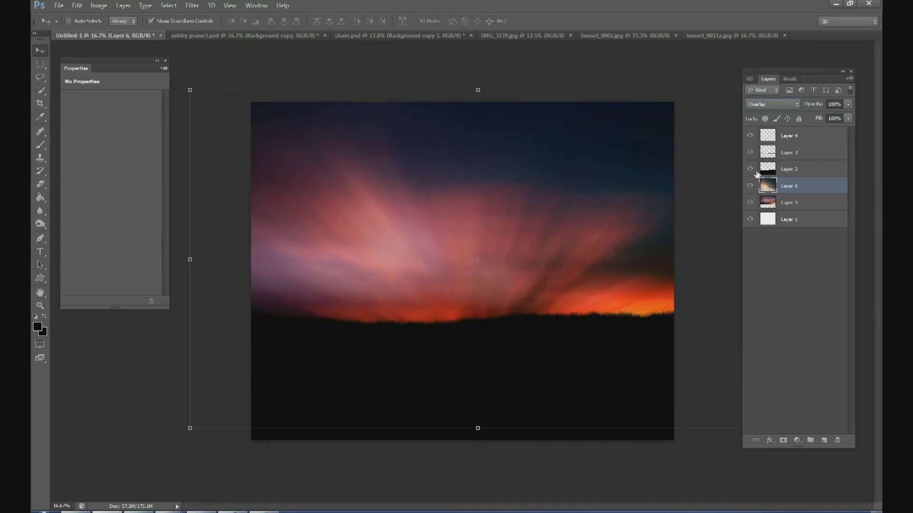
- Duplicate the Overlay sky layer and set the copy's blend mode to Screen
left_click(776, 103)
left_click(813, 187)
right_click(798, 186)
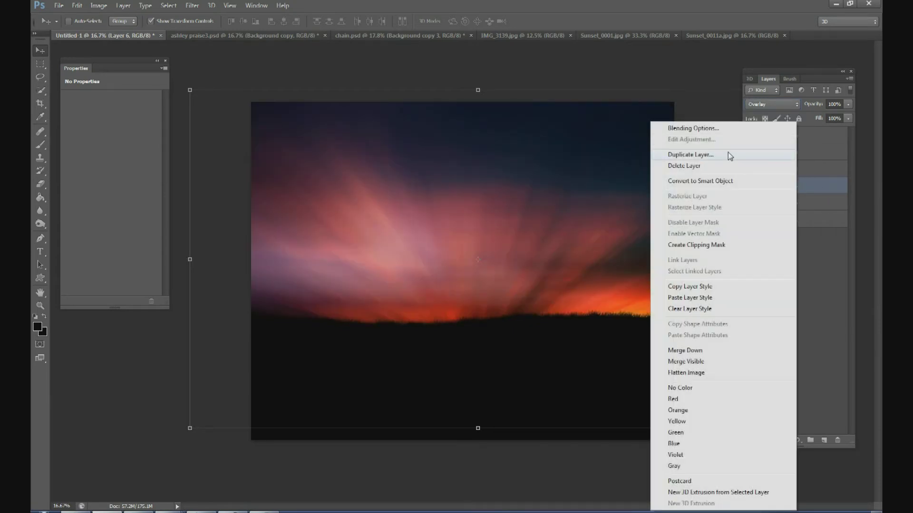
left_click(728, 154)
left_click(542, 158)
left_click(771, 104)
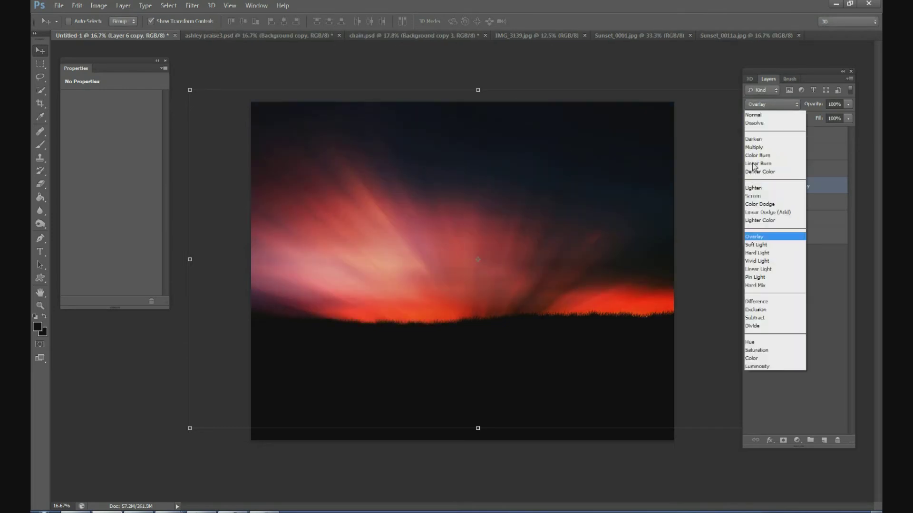
left_click(756, 196)
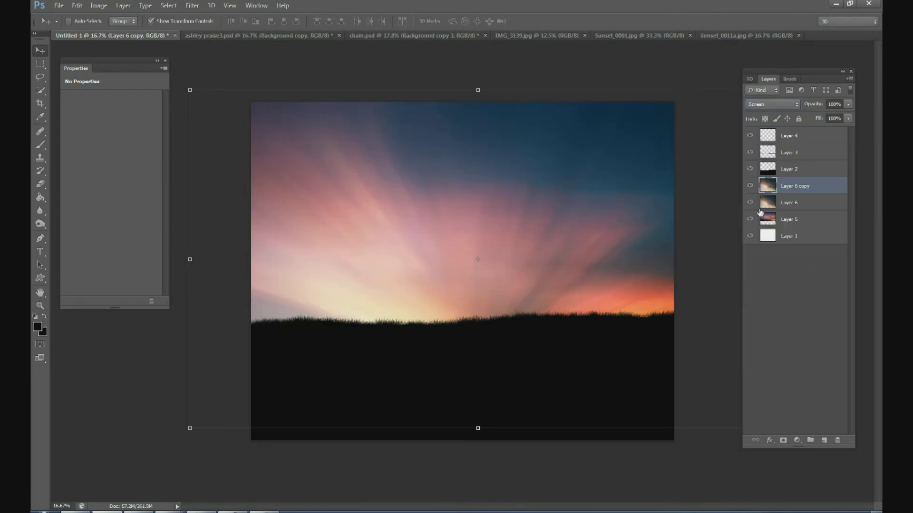
- Lower the opacity of the Overlay sky layer to 58% and make the empty top layer active
left_click(750, 202)
left_click(750, 202)
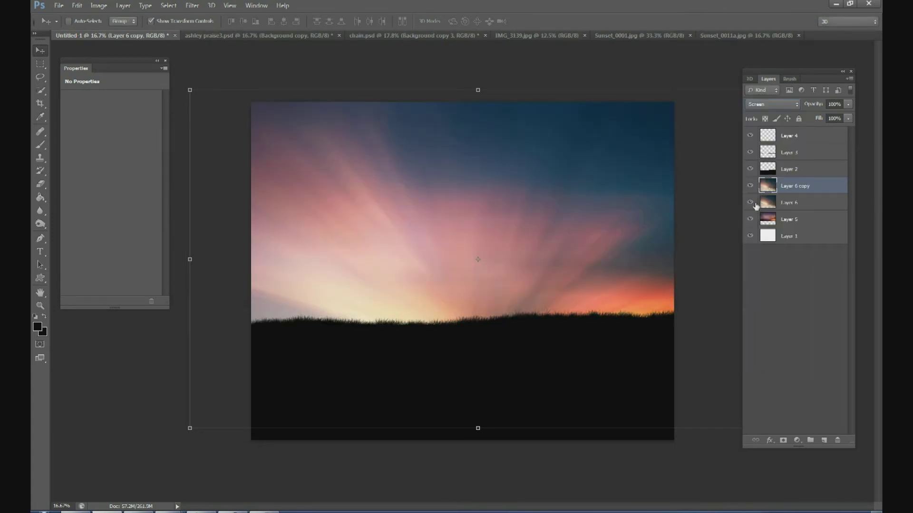
left_click(786, 201)
left_click(847, 104)
left_click_drag(842, 117, 827, 117)
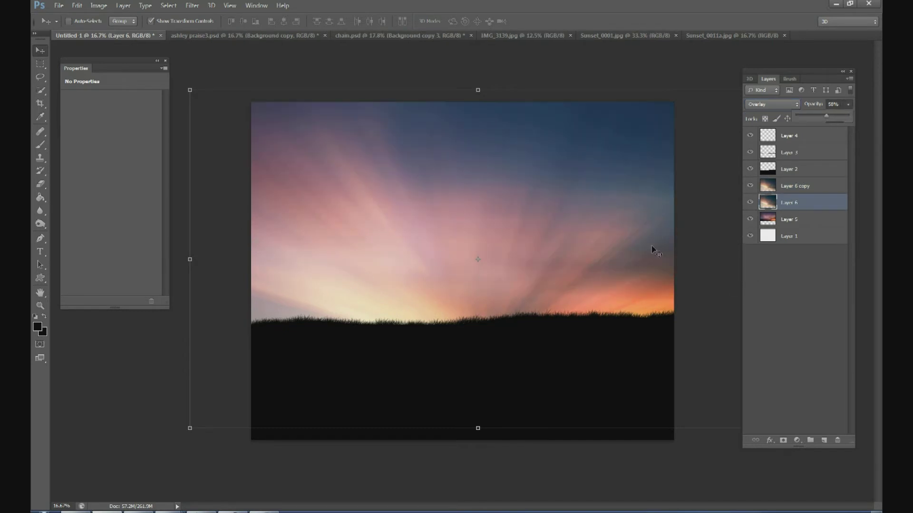
left_click(798, 237)
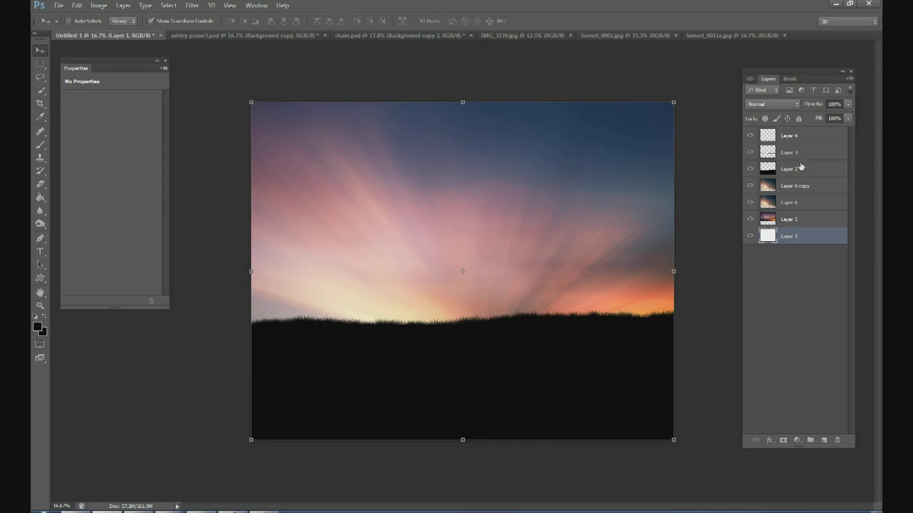
left_click(794, 139)
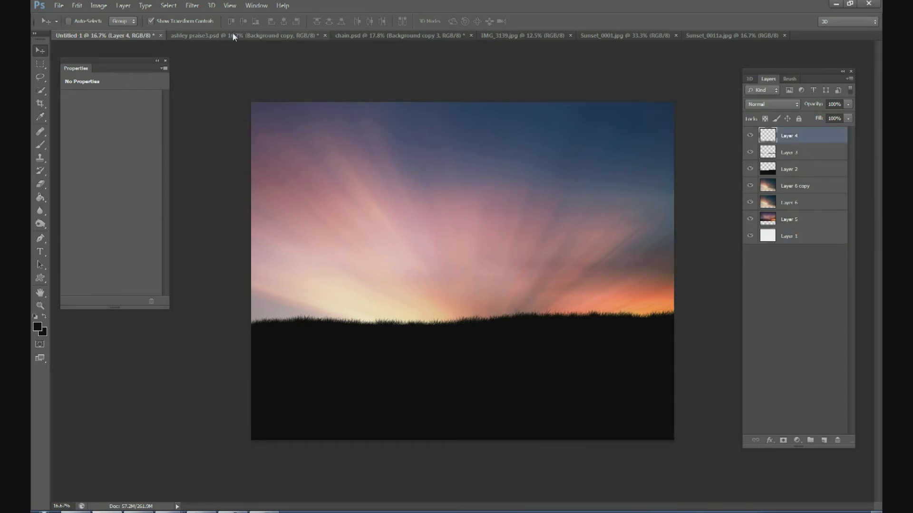
- Copy the entire cut-out woman layer from its PSD document and return to the Untitled-1 composite
left_click(206, 35)
left_click(178, 9)
left_click(188, 15)
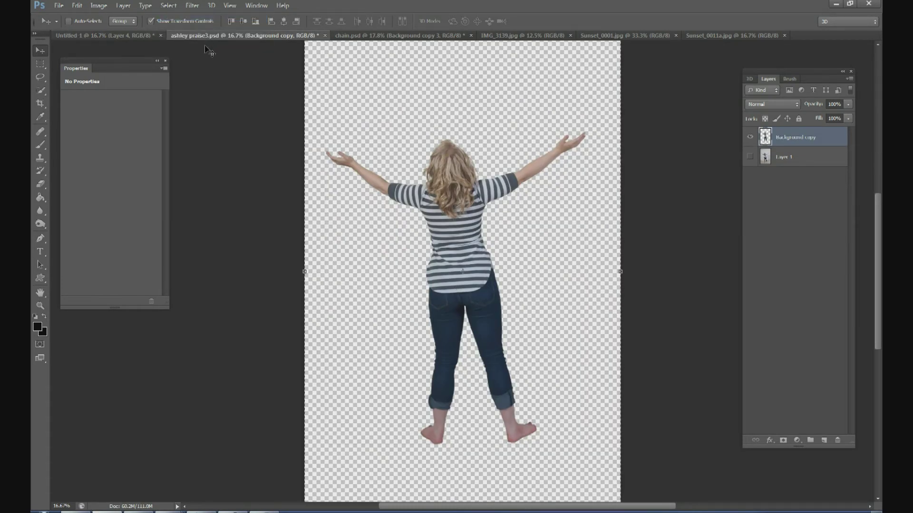
left_click(113, 35)
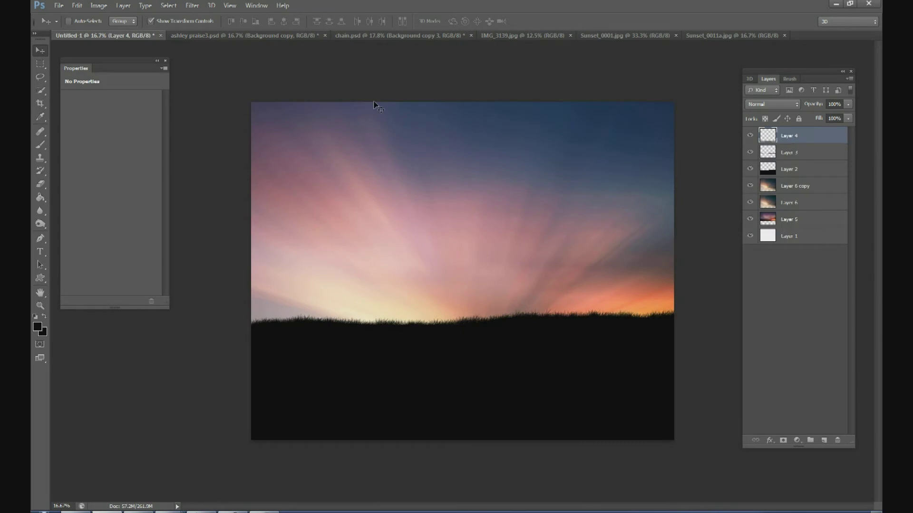
- Scale the pasted woman to 36.67%, rotate her about 2.4° and stand her on the grass toward the right side of the horizon
left_click_drag(592, 114, 585, 195)
left_click_drag(556, 229, 619, 211)
left_click_drag(599, 223, 597, 225)
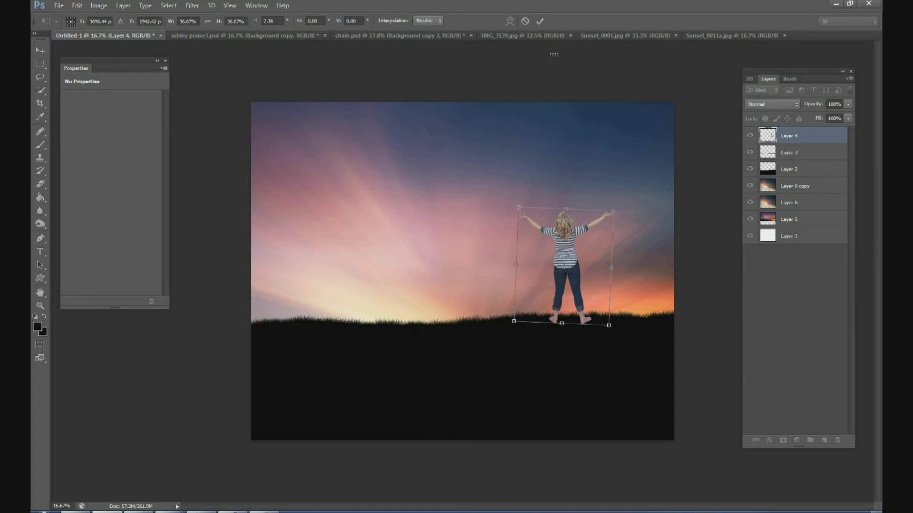
left_click(540, 21)
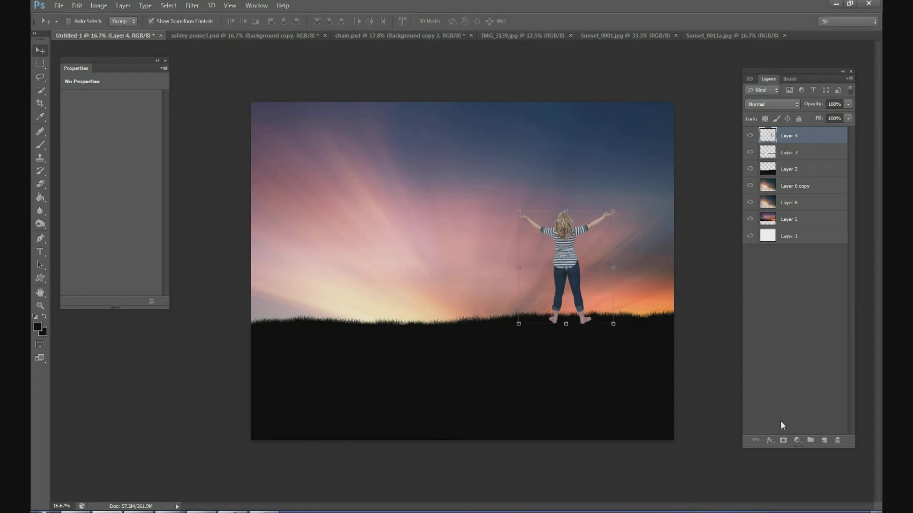
- Turn the woman into a silhouette with a black Color Overlay in Normal mode at 100% opacity
left_click(770, 442)
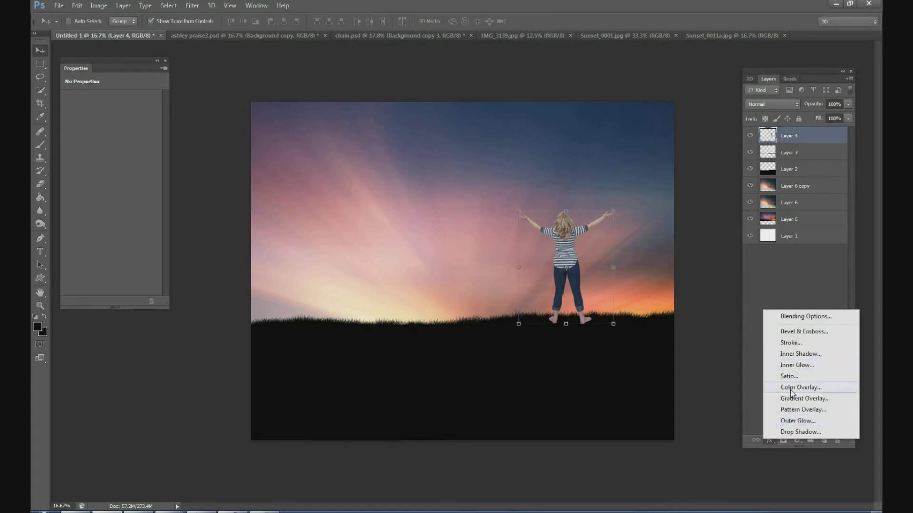
left_click(768, 441)
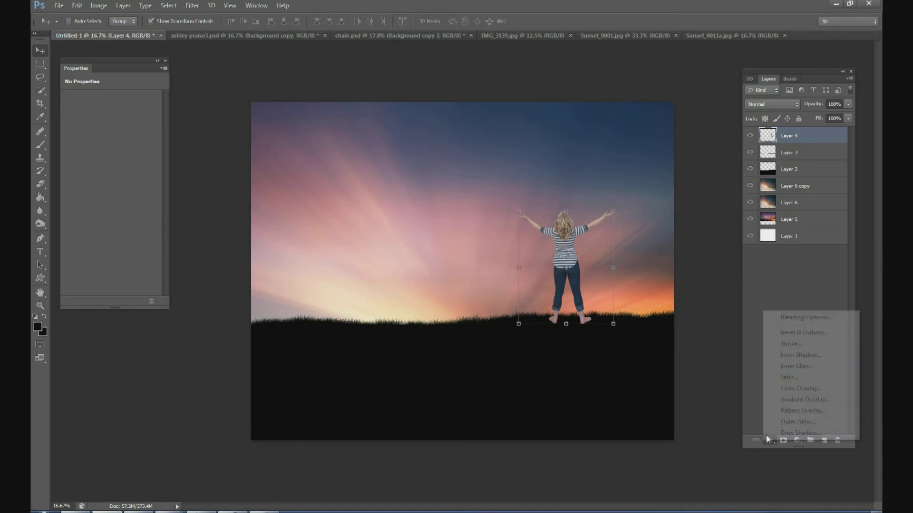
left_click(795, 389)
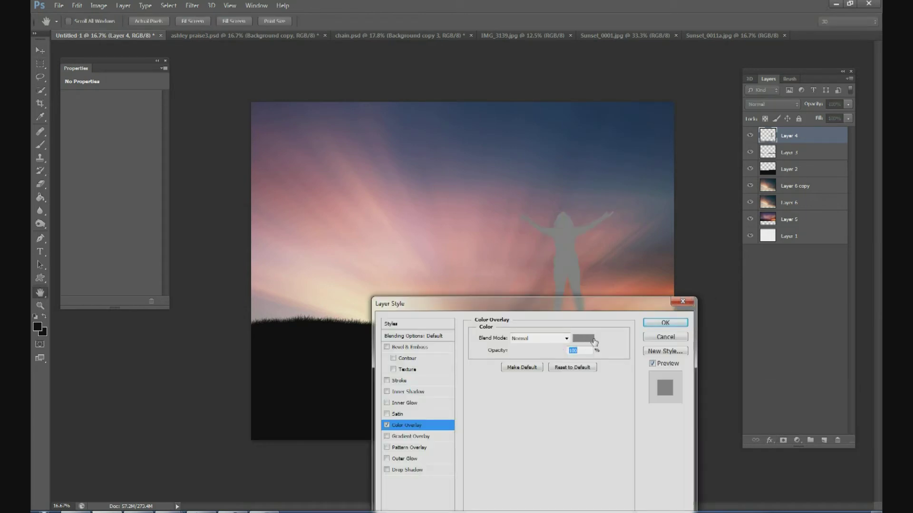
left_click(590, 342)
left_click(476, 353)
left_click(668, 220)
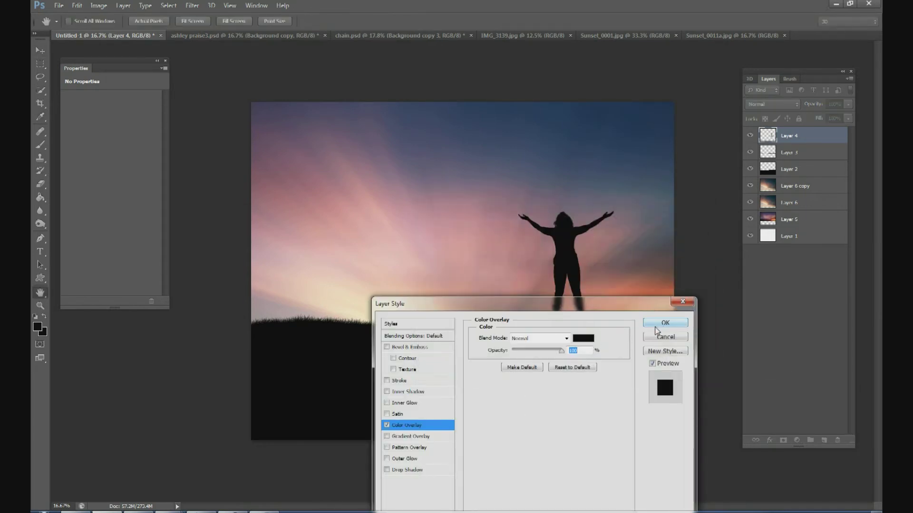
left_click(660, 327)
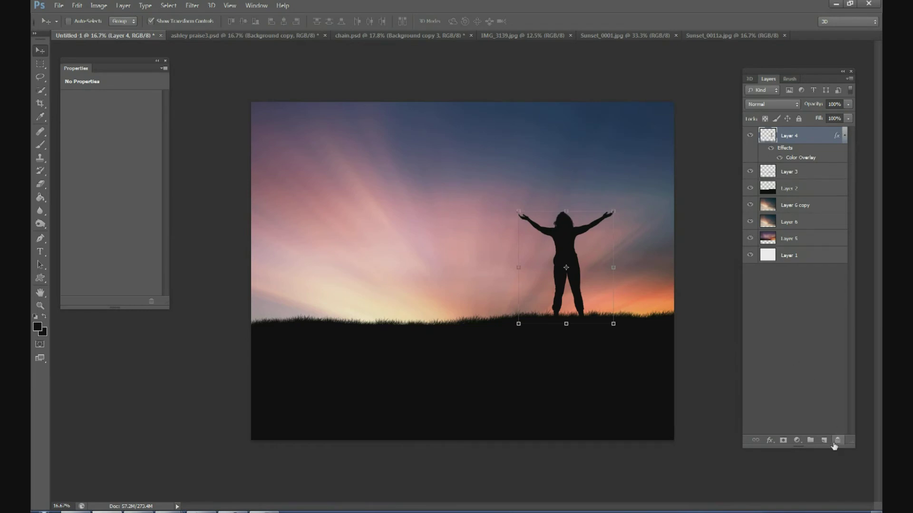
- Add two new empty layers above the woman's silhouette layer
left_click(825, 441)
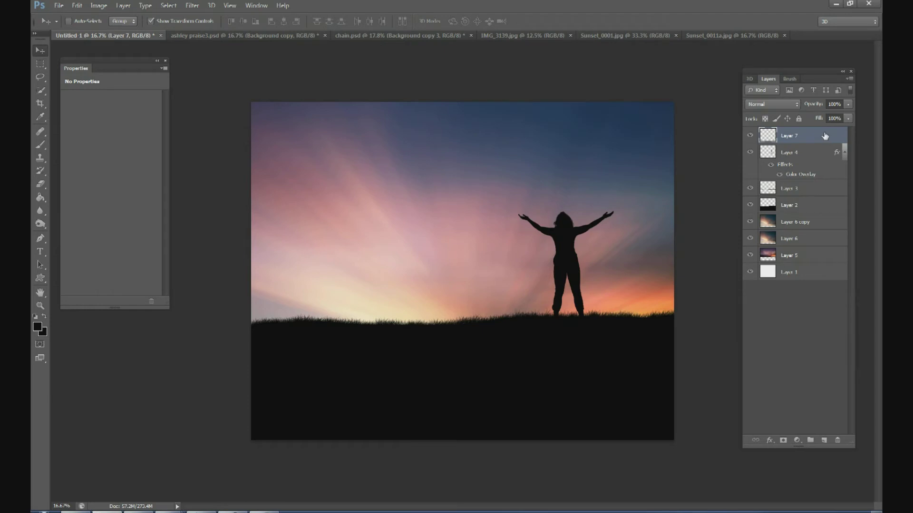
key("ctrl+plus")
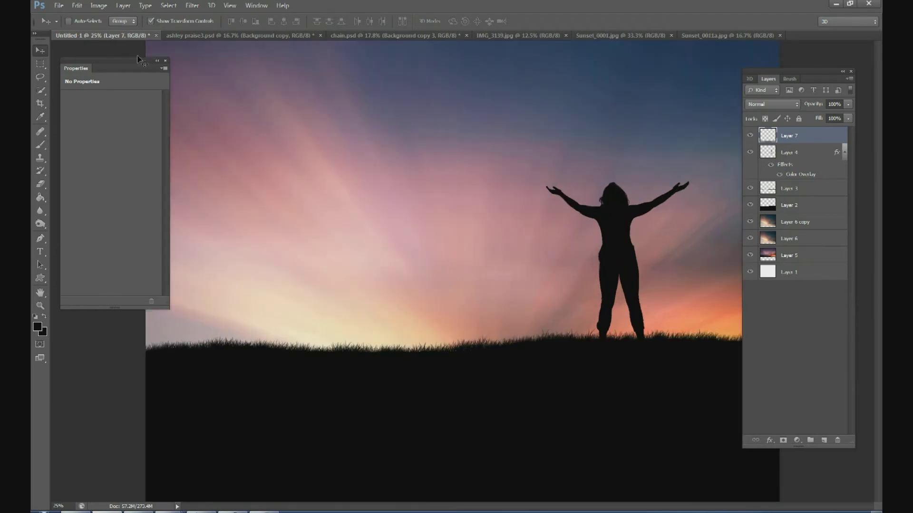
left_click_drag(636, 505, 652, 505)
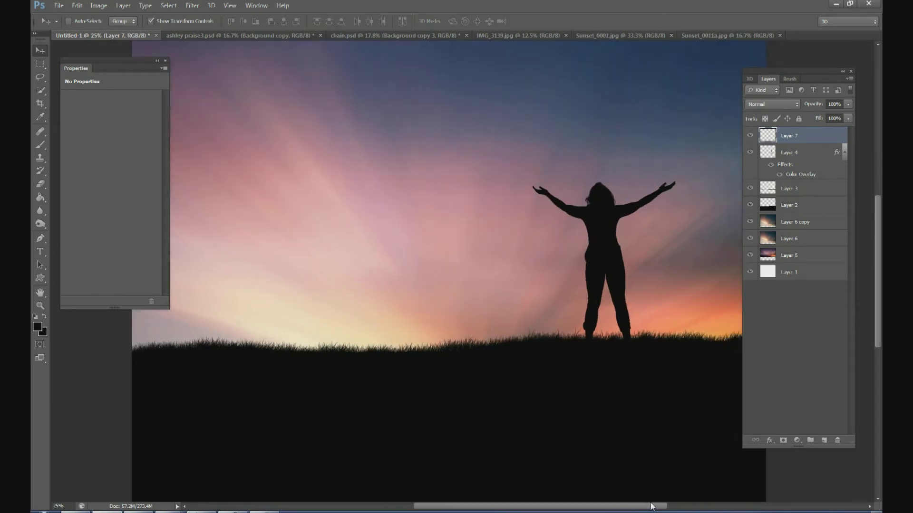
left_click(823, 440)
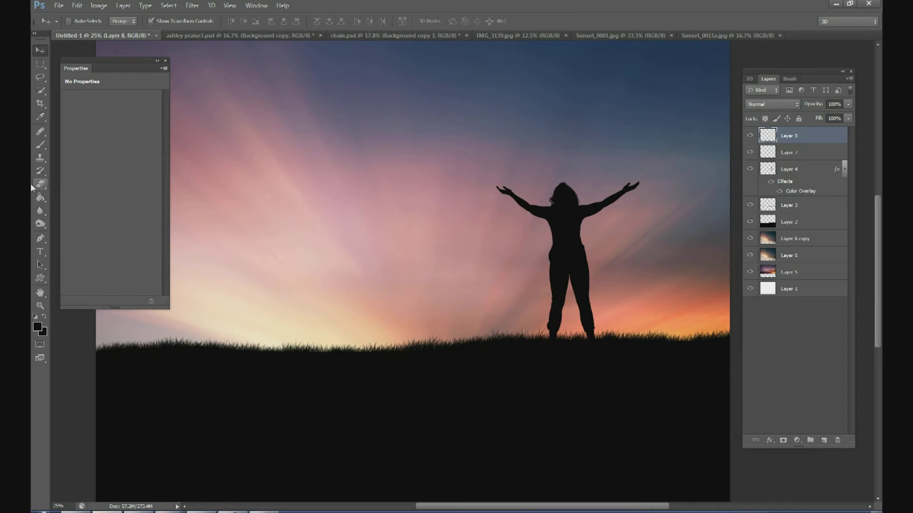
- Set up the Brush tool with a small hard round tip at 100% hardness
left_click(40, 144)
left_click(82, 21)
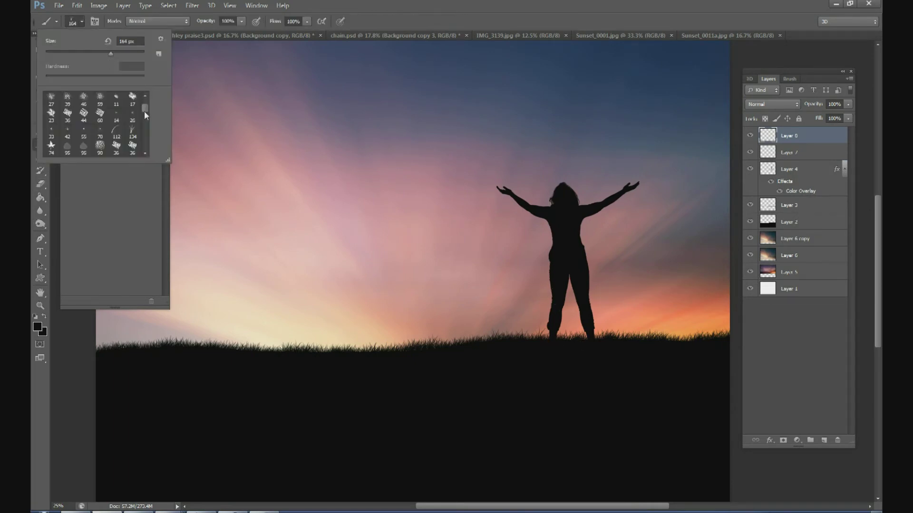
scroll(144, 111, "up", 5)
left_click(99, 100)
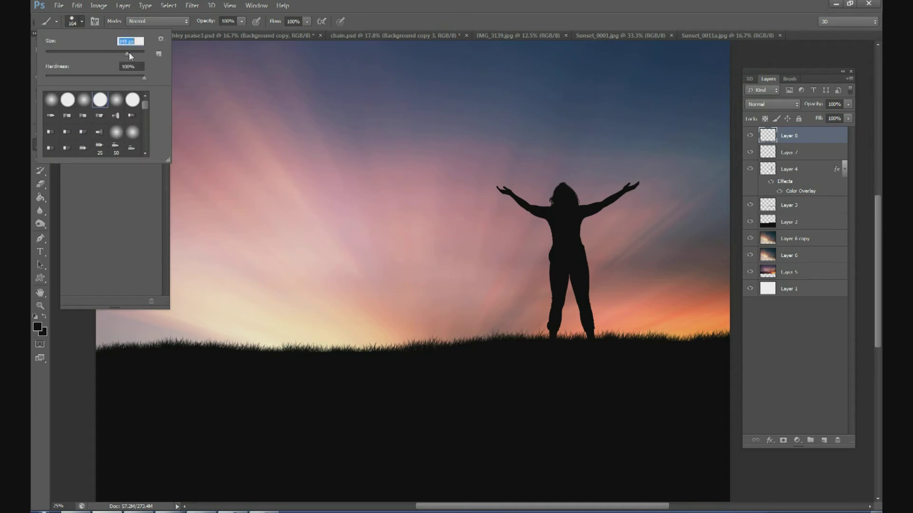
left_click_drag(134, 52, 73, 54)
left_click_drag(64, 53, 65, 53)
left_click_drag(143, 77, 151, 77)
left_click_drag(65, 53, 67, 53)
key("Return")
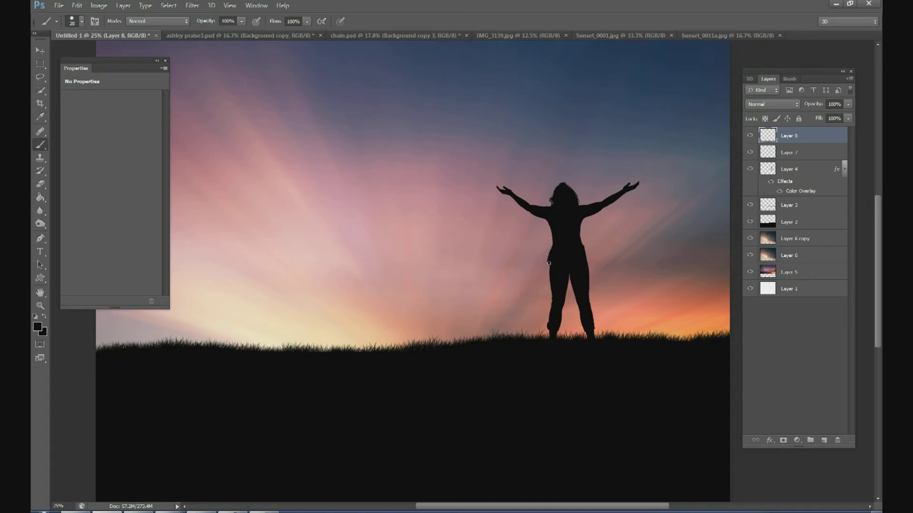
- Paint a long black skirt over the woman's legs, flaring out at the grass and filling the gap between the legs
mouse_move(551, 295)
left_mouse_down()
mouse_move(528, 340)
mouse_move(616, 337)
mouse_move(591, 319)
left_mouse_up()
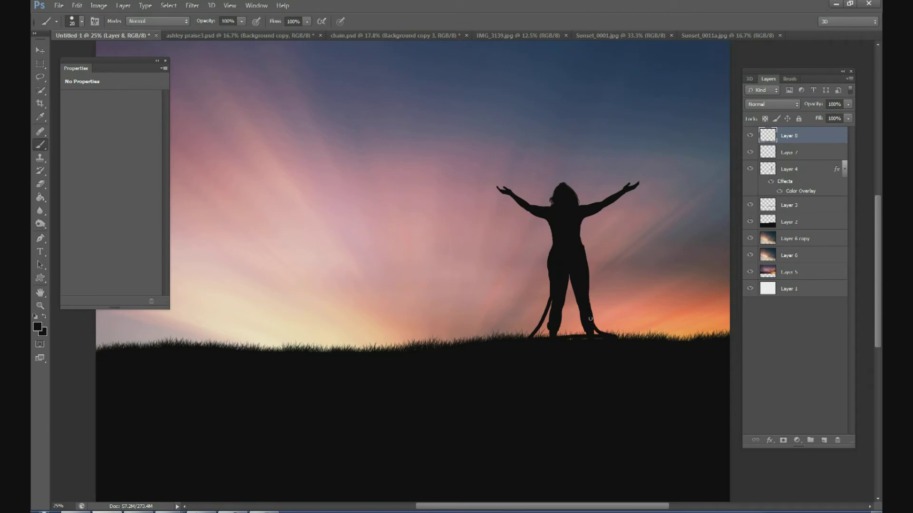
mouse_move(581, 335)
left_mouse_down()
mouse_move(575, 312)
mouse_move(557, 334)
mouse_move(541, 334)
mouse_move(547, 319)
mouse_move(547, 337)
left_mouse_up()
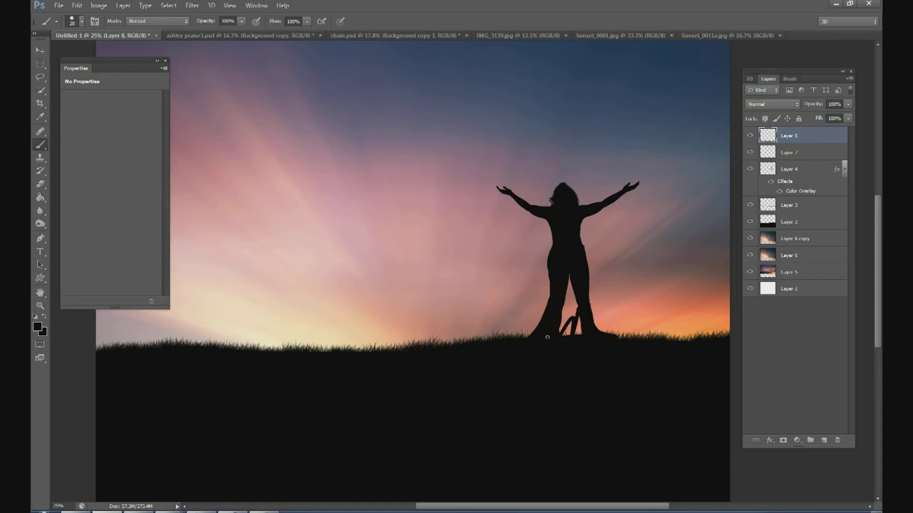
mouse_move(563, 305)
left_mouse_down()
mouse_move(579, 332)
mouse_move(577, 301)
left_mouse_up()
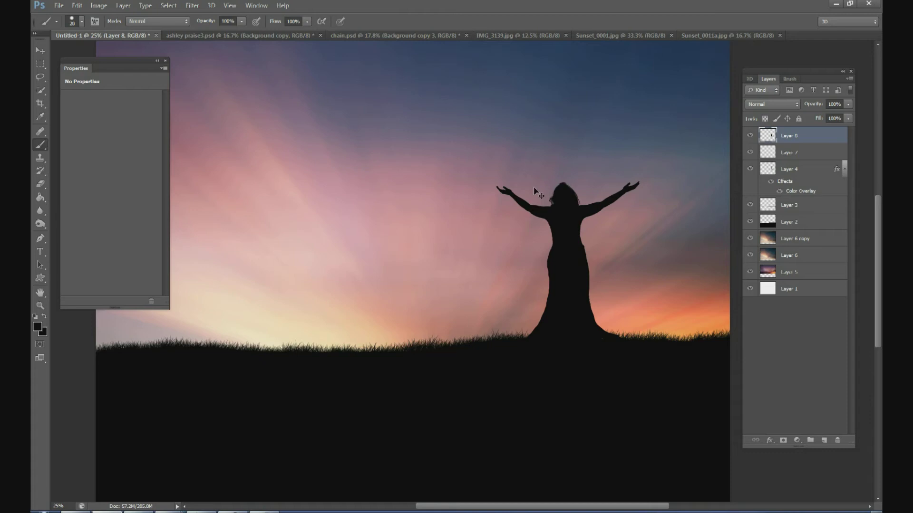
- Reduce the brush to 14 px and paint short flared sleeves onto both of the woman's upper arms
key("ctrl+plus")
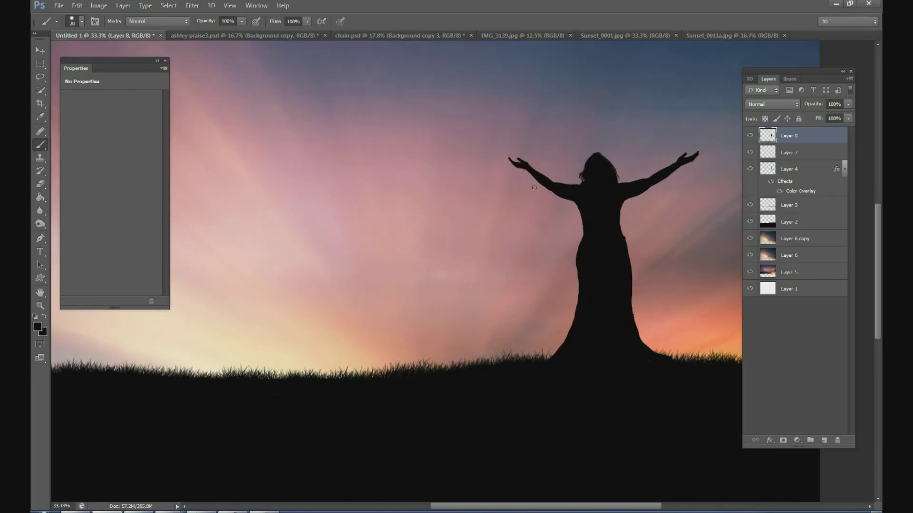
right_click(561, 193)
key("Escape")
left_click_drag(554, 197, 579, 200)
key("ctrl+z")
left_click(82, 21)
left_click_drag(56, 54, 53, 53)
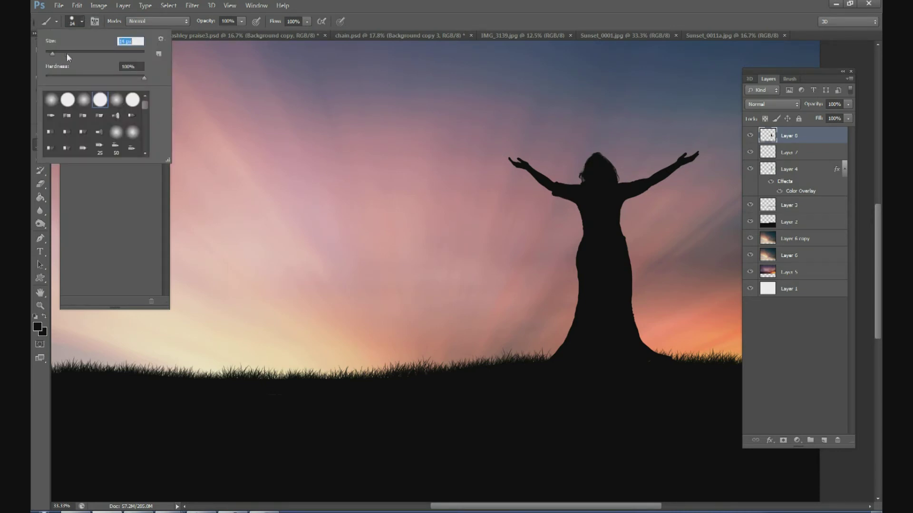
left_click(554, 191)
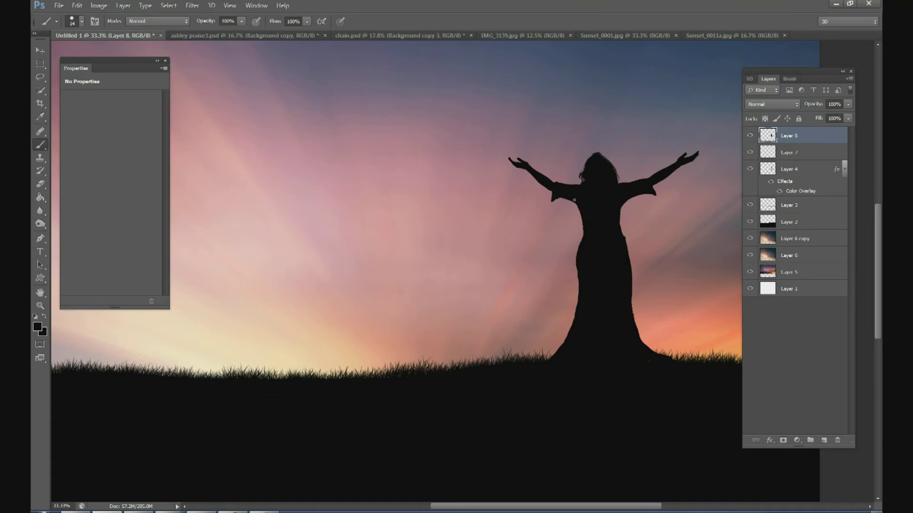
- Copy the whole chain from chain.psd for pasting into the composite
key("ctrl+0")
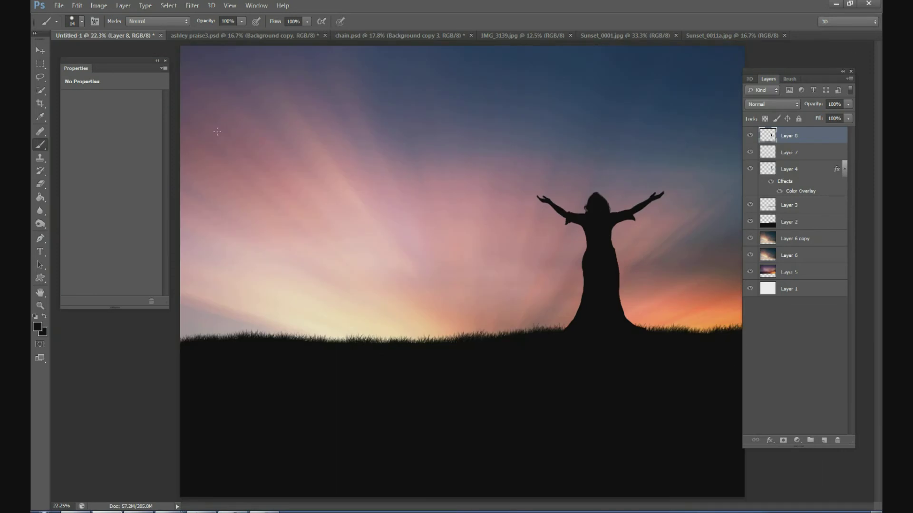
left_click(40, 51)
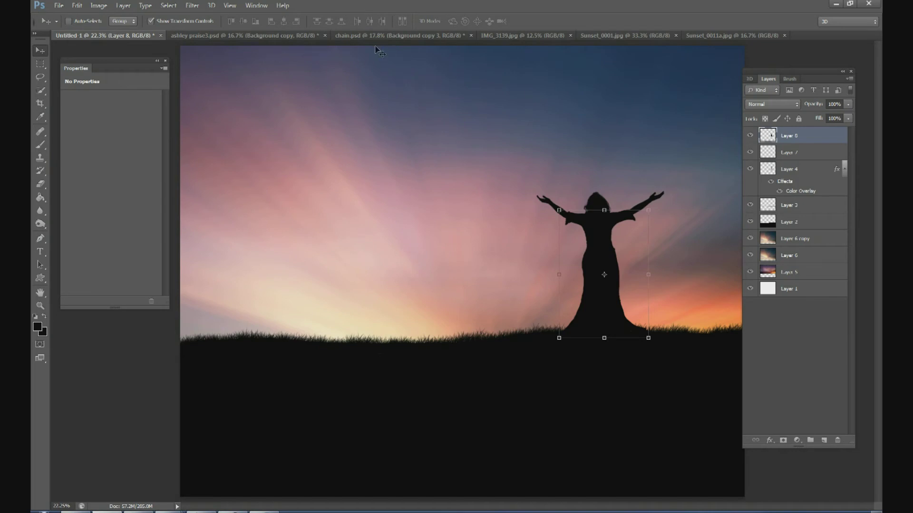
left_click(352, 35)
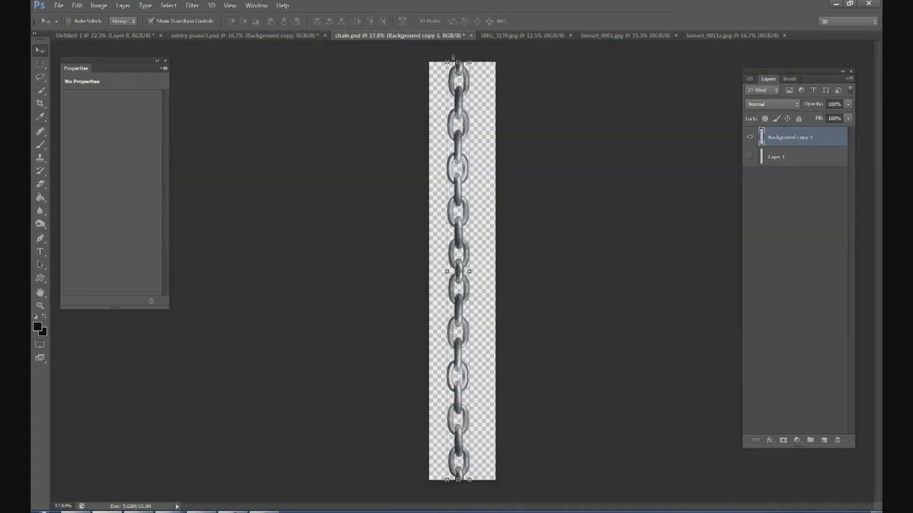
left_click(169, 5)
left_click(170, 17)
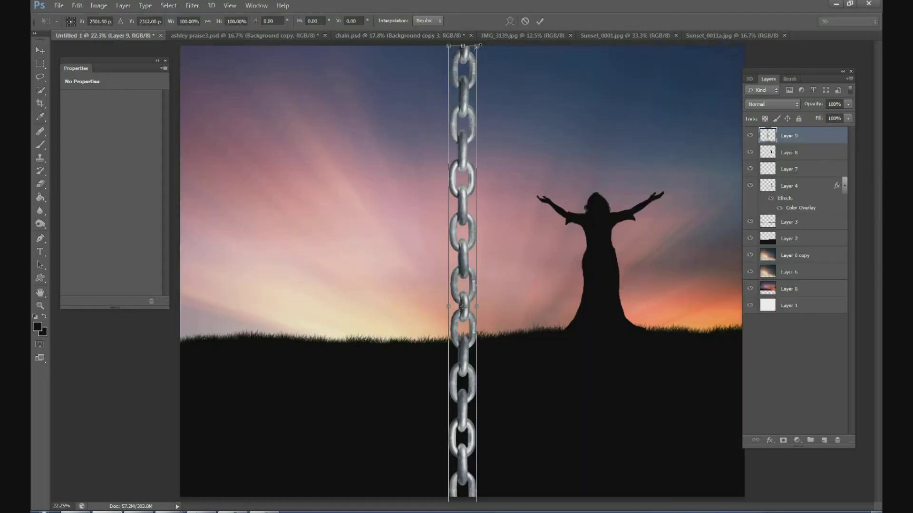
- Scale the pasted chain down and hang it vertically from the woman's left raised hand
key("ctrl+t")
left_click_drag(465, 45, 551, 219)
left_click(540, 21)
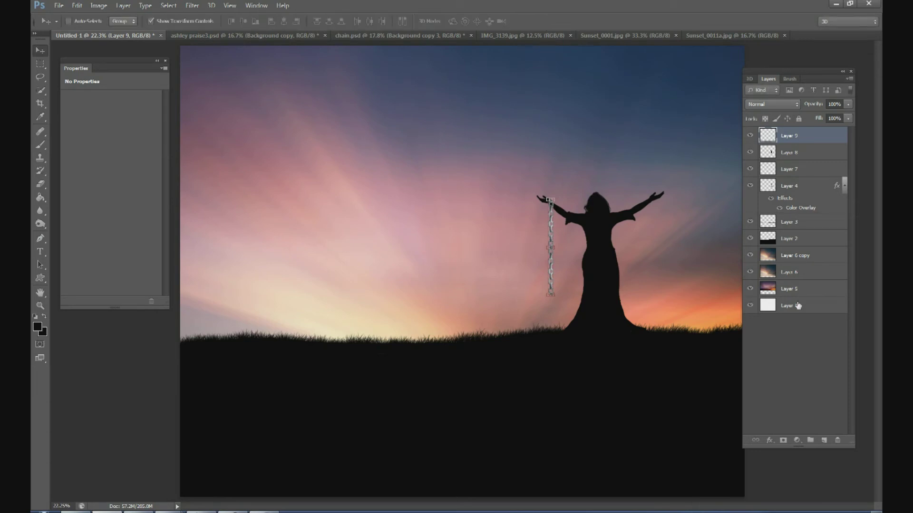
- Shrink the hanging chain further to 91.67% width and 91.02% height, keeping it just below the hand
left_click(808, 305)
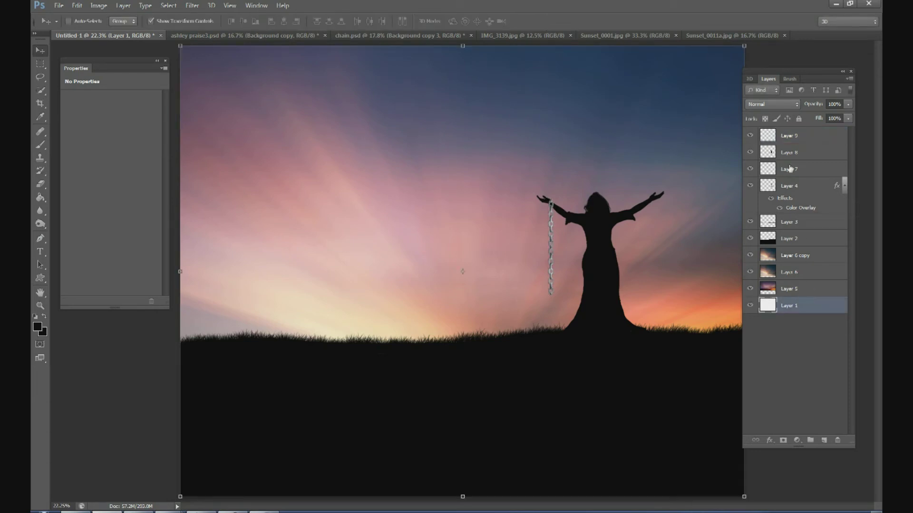
left_click(797, 142)
key("ctrl+t")
left_click_drag(552, 204, 548, 202)
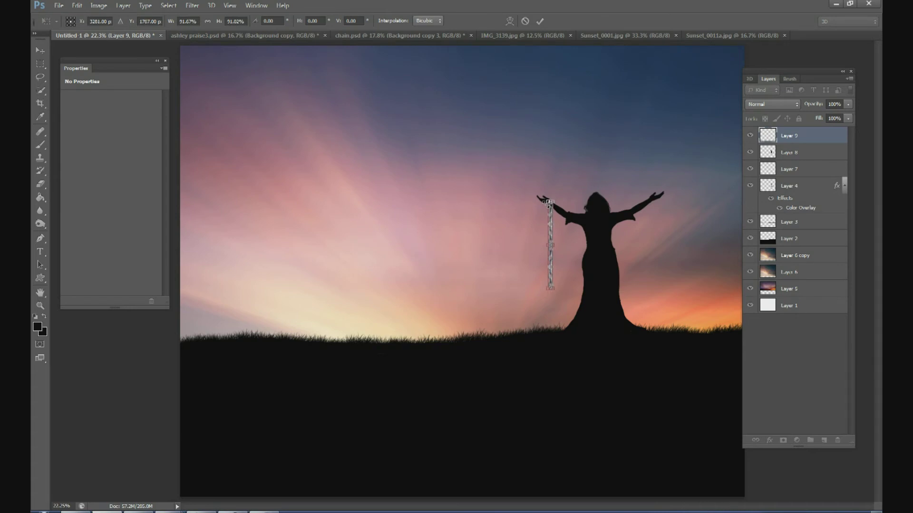
left_click(540, 20)
- Apply a Color Overlay of black (000000) to the chain layer at 100% opacity
left_click(769, 441)
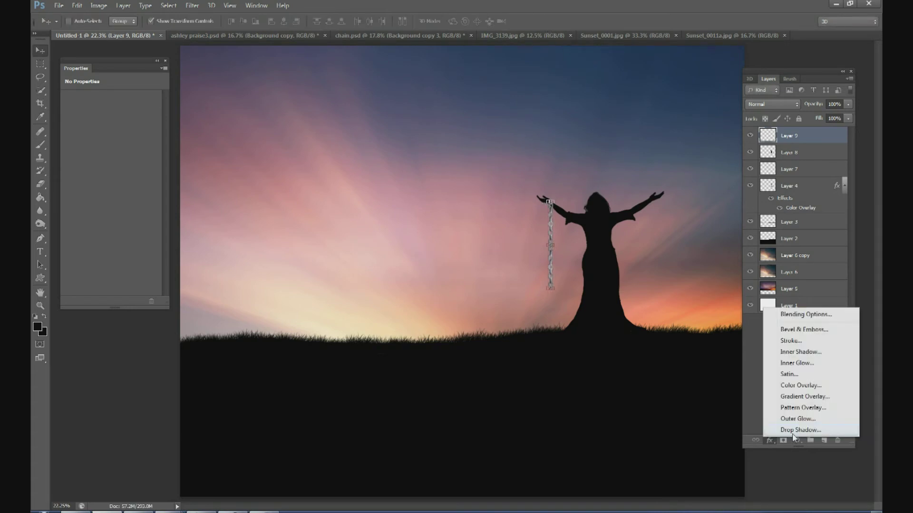
left_click(800, 386)
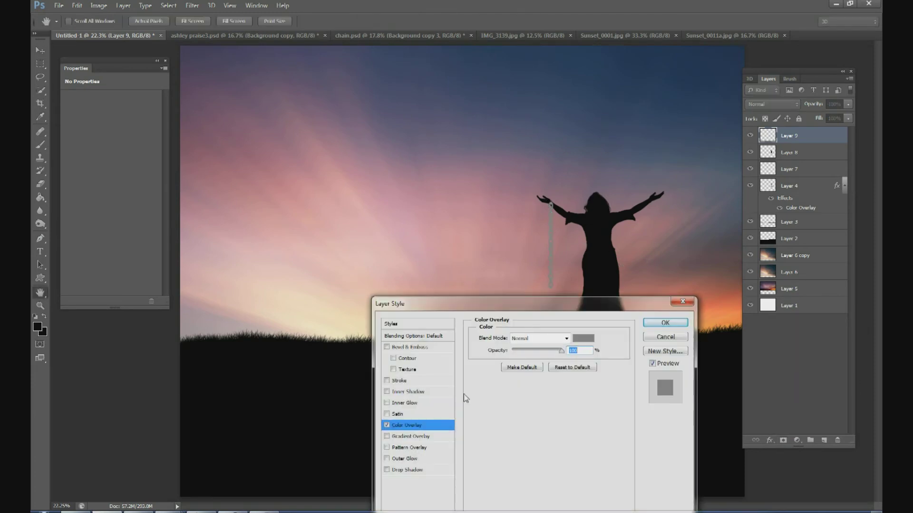
left_click(582, 338)
left_click(357, 404)
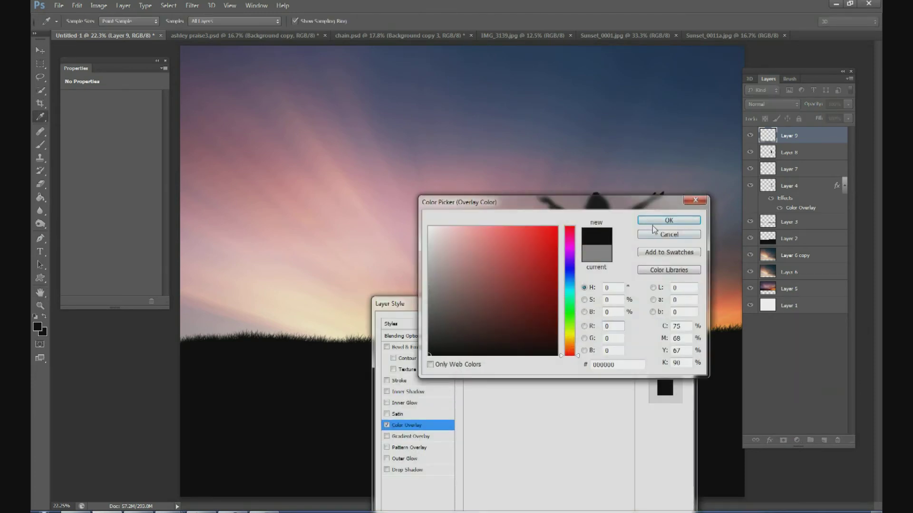
left_click(661, 220)
left_click(660, 326)
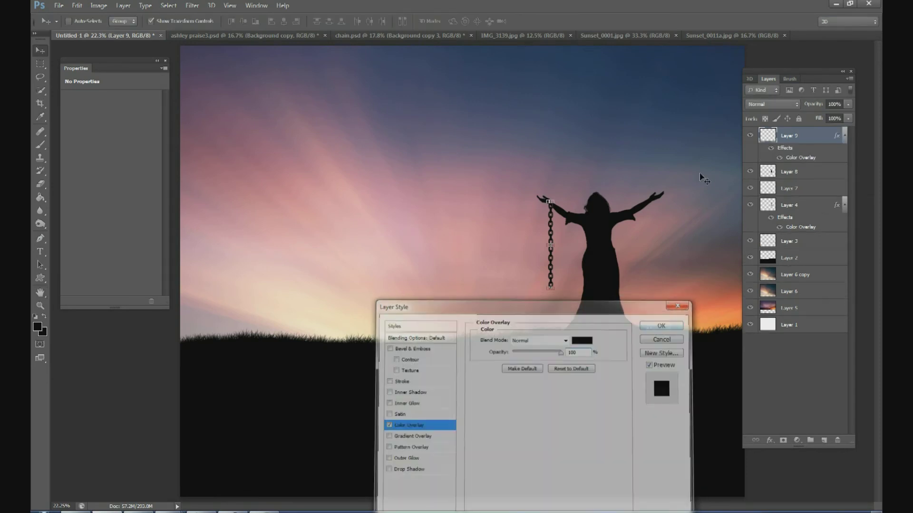
- Duplicate the black chain layer and hang the copy from the woman's other raised hand
right_click(799, 139)
left_click(675, 153)
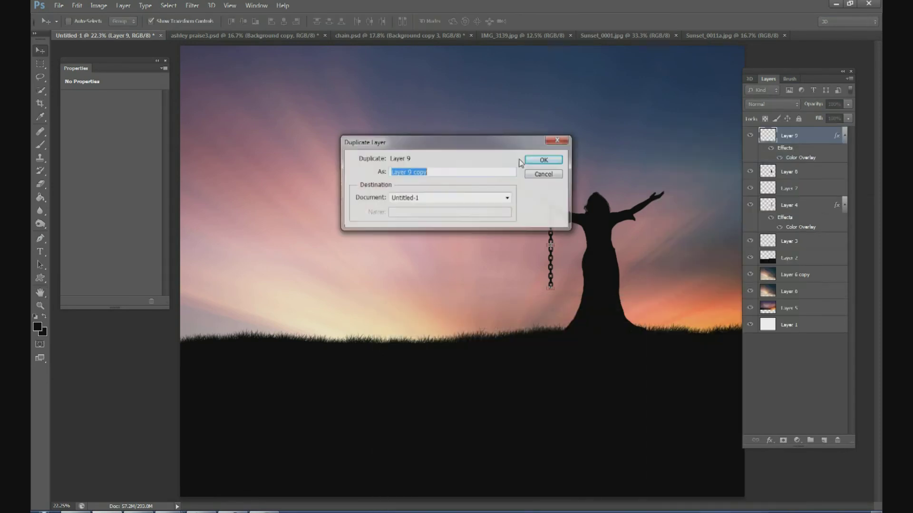
key("Return")
left_click_drag(551, 221, 652, 220)
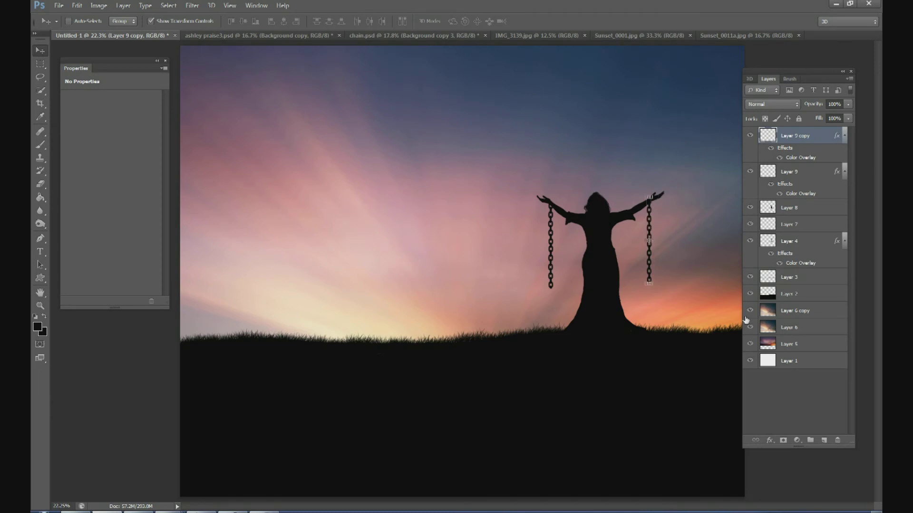
- Scale both chain layers, Layer 9 and Layer 9 copy, down slightly together
key("ctrl+plus")
key("ctrl+plus")
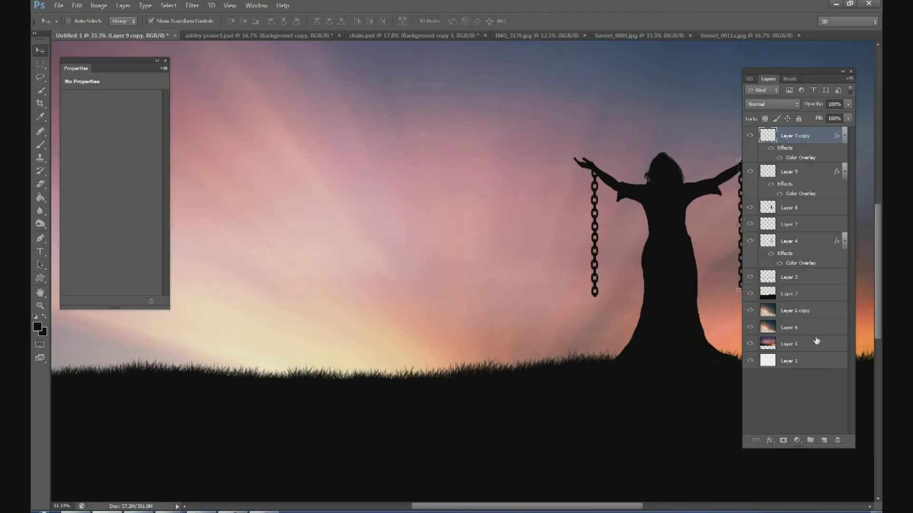
left_click_drag(544, 507, 581, 505)
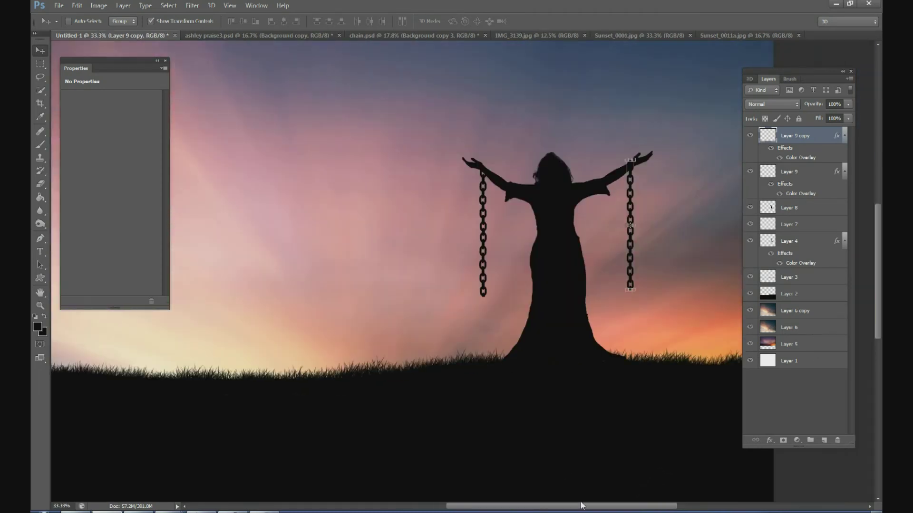
key("ctrl+plus")
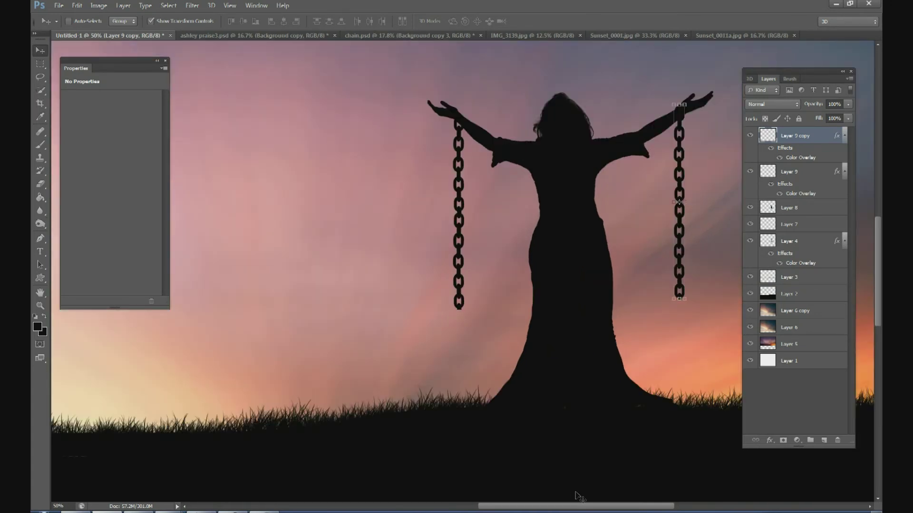
left_click(793, 169, "shift")
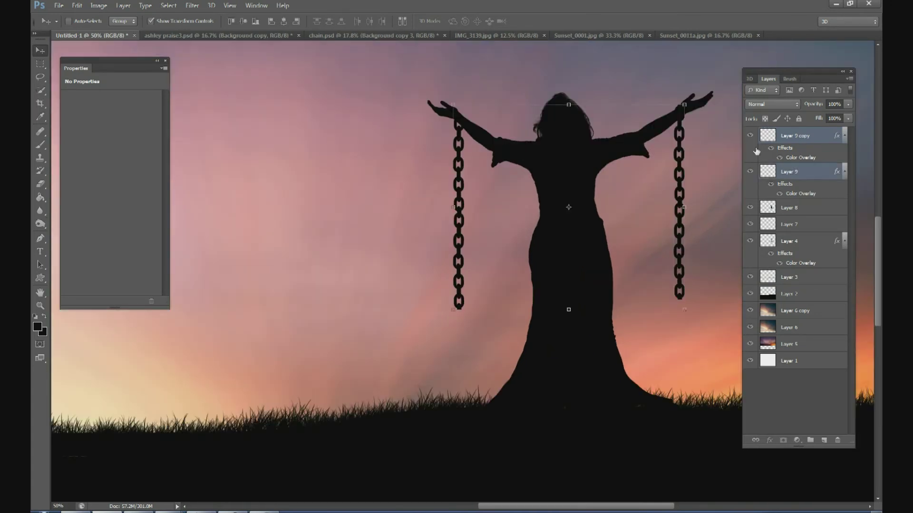
left_click_drag(685, 105, 664, 121)
left_click(540, 21)
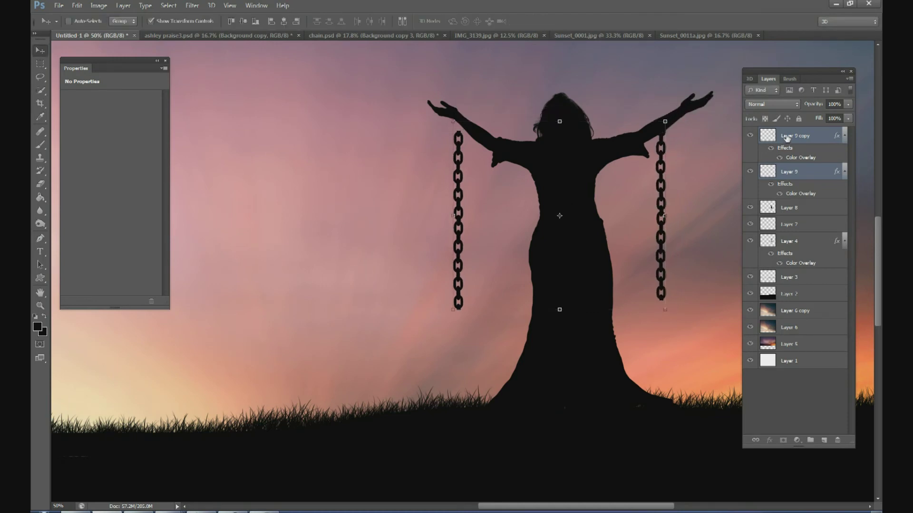
- Reposition each chain separately so its top link meets the wrist of the woman's raised hand
left_click(787, 138)
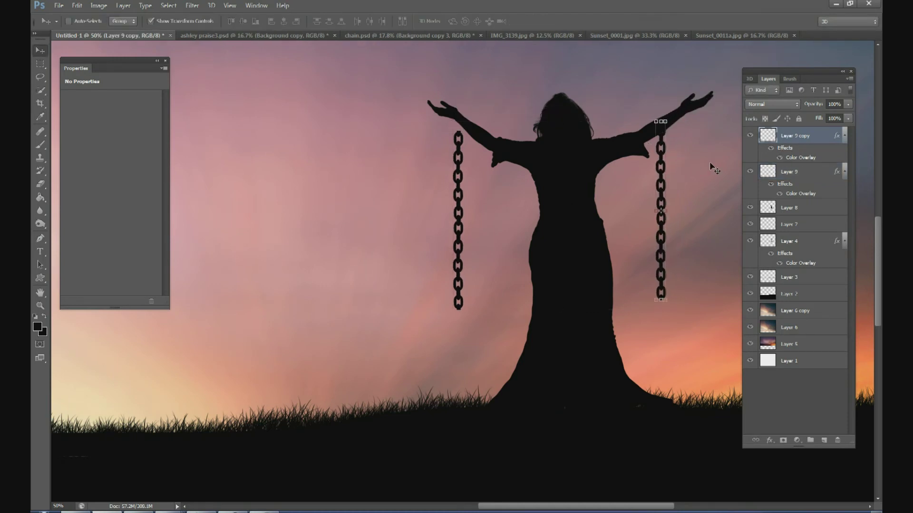
left_click_drag(664, 147, 679, 132)
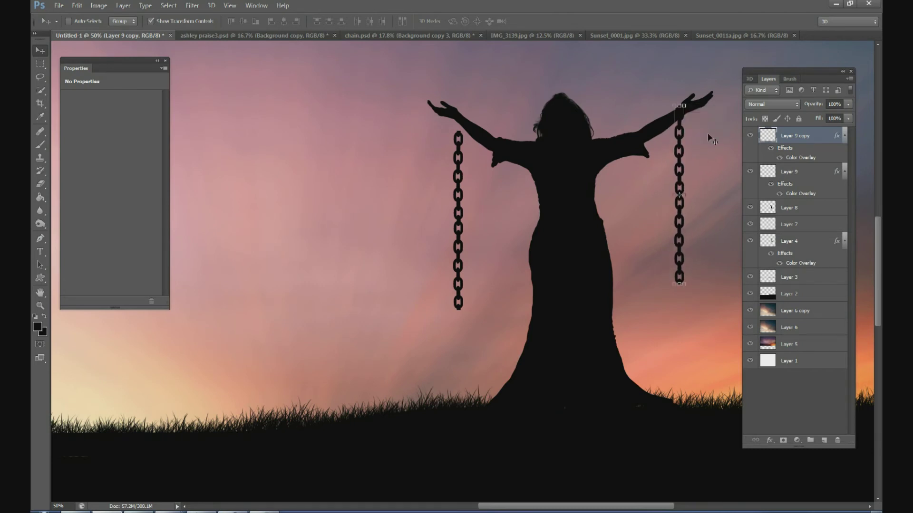
left_click(789, 175)
left_click_drag(458, 170, 457, 151)
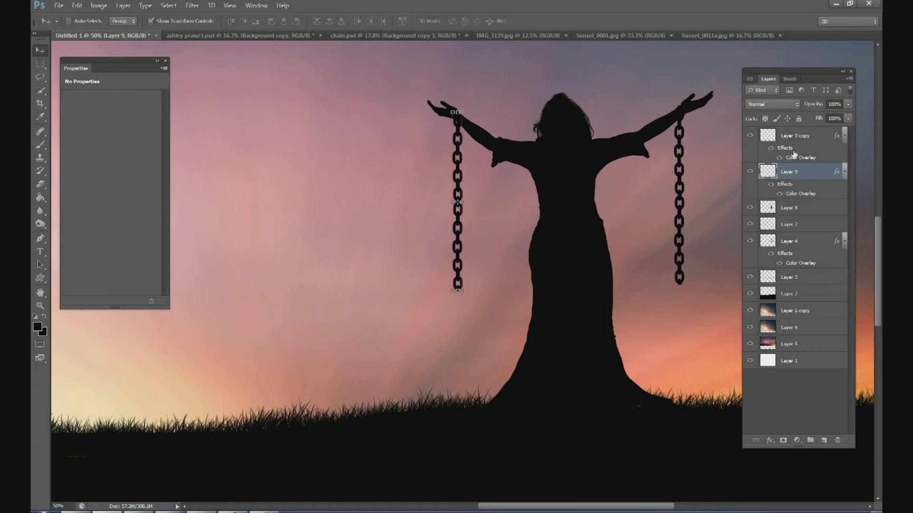
- Add a layer mask to Layer 9 copy and paint out its lowest links in black, leaving a broken link at the end
left_click(800, 139)
left_click(782, 440)
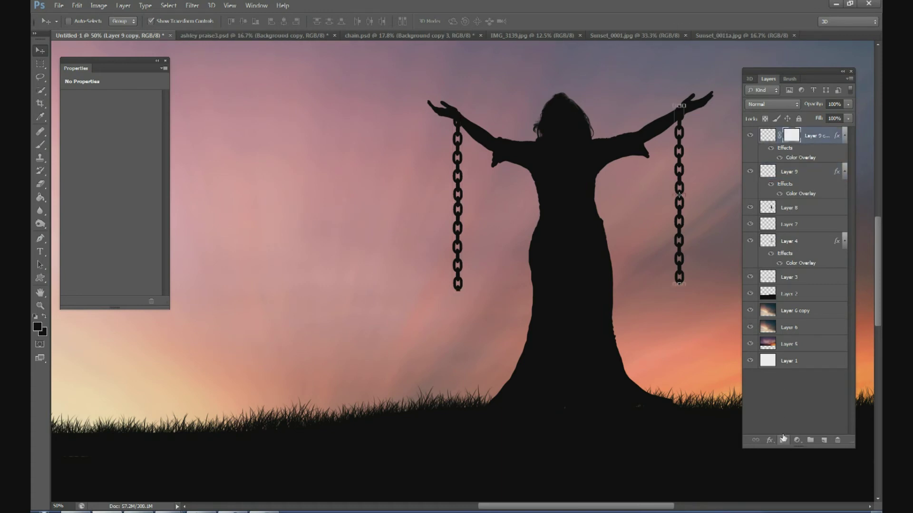
left_click(40, 145)
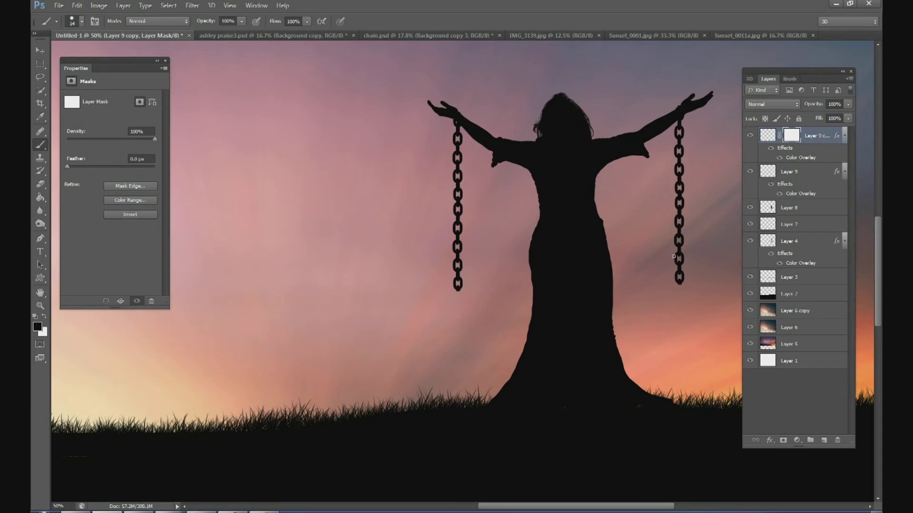
mouse_move(664, 257)
left_mouse_down()
mouse_move(693, 258)
mouse_move(659, 269)
mouse_move(690, 266)
mouse_move(663, 284)
mouse_move(683, 276)
left_mouse_up()
key("ctrl+plus")
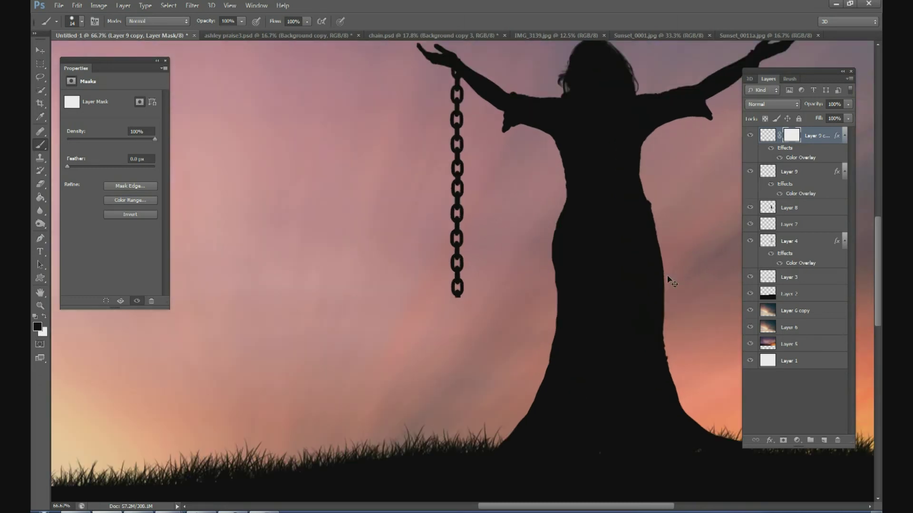
left_click_drag(579, 507, 629, 509)
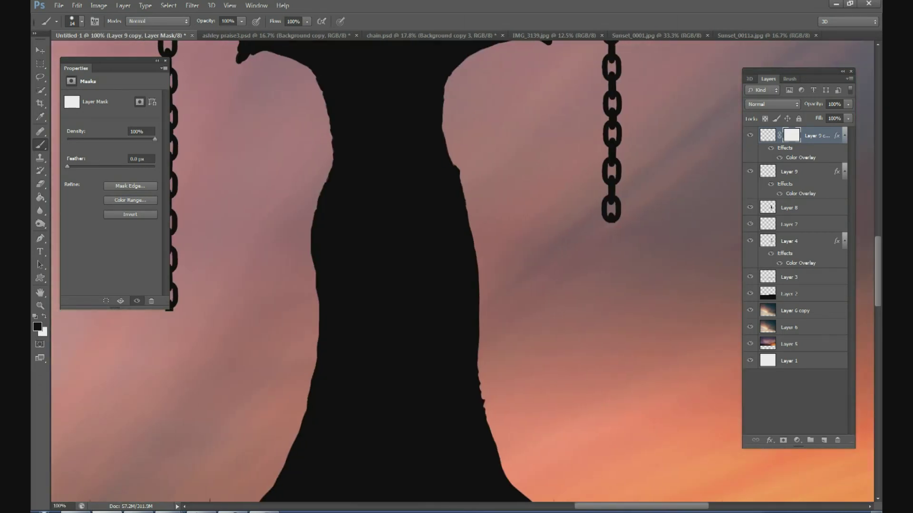
left_click_drag(879, 289, 877, 275)
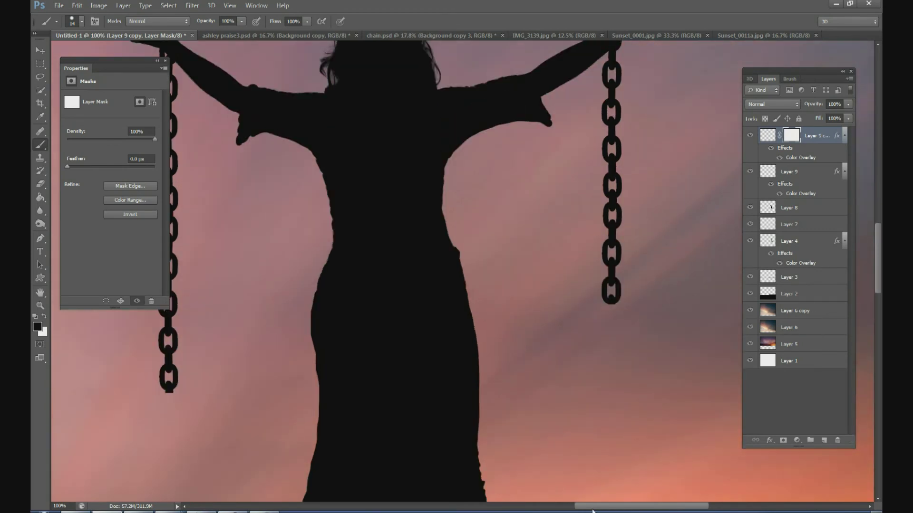
left_click_drag(597, 507, 610, 508)
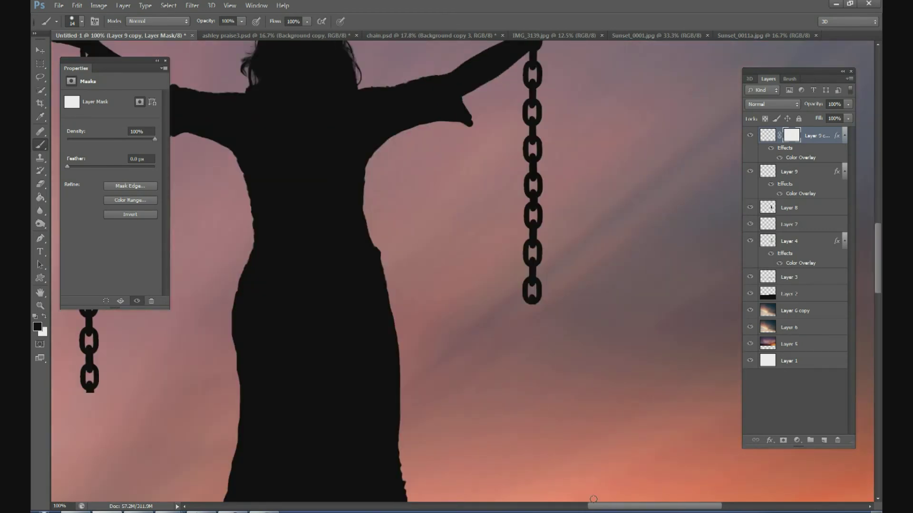
left_click_drag(528, 275, 534, 302)
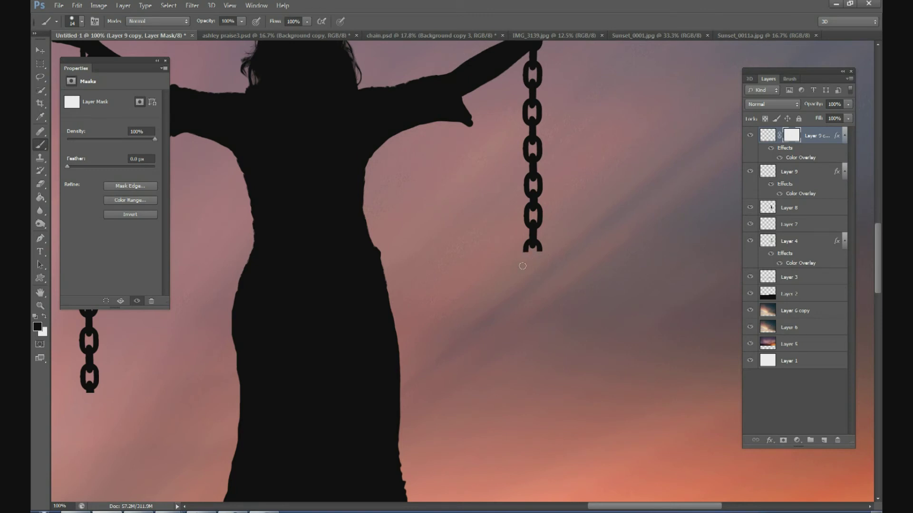
left_click(44, 316)
left_click(45, 316)
- Mask Layer 9 and paint out the bottom of its chain in black so it also ends in a broken link
left_click_drag(697, 509, 646, 509)
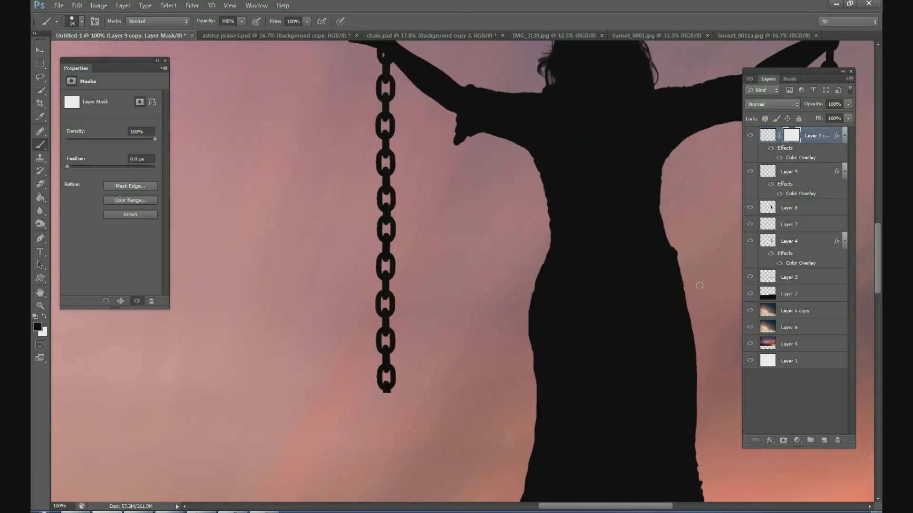
left_click(794, 177)
left_click(783, 441)
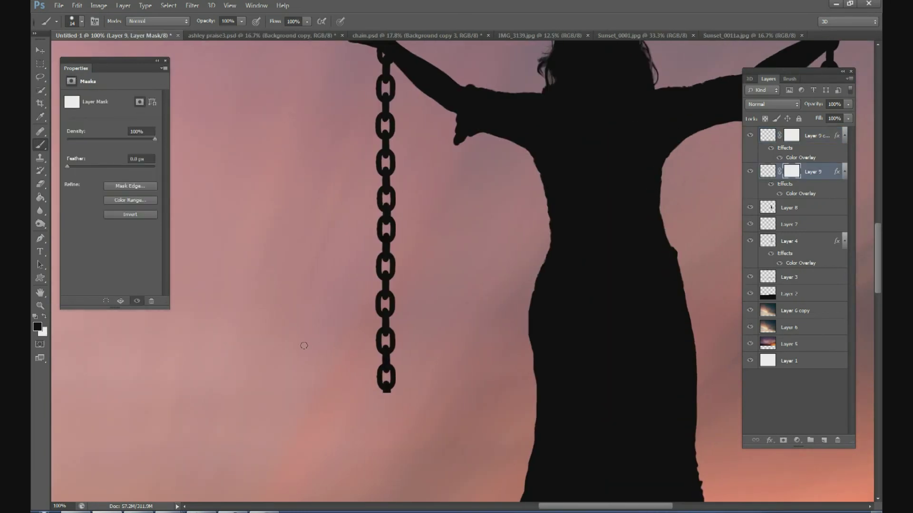
mouse_move(377, 354)
left_mouse_down()
mouse_move(376, 386)
mouse_move(395, 377)
mouse_move(388, 400)
mouse_move(393, 359)
left_mouse_up()
key("ctrl+0")
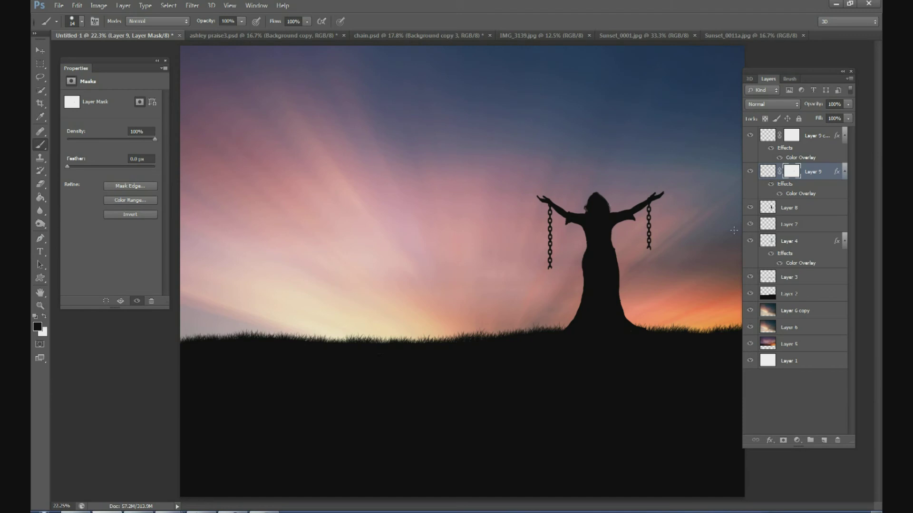
- Apply the layer masks of Layer 9 copy and Layer 9 permanently to both chains
key("ctrl+plus")
key("ctrl+plus")
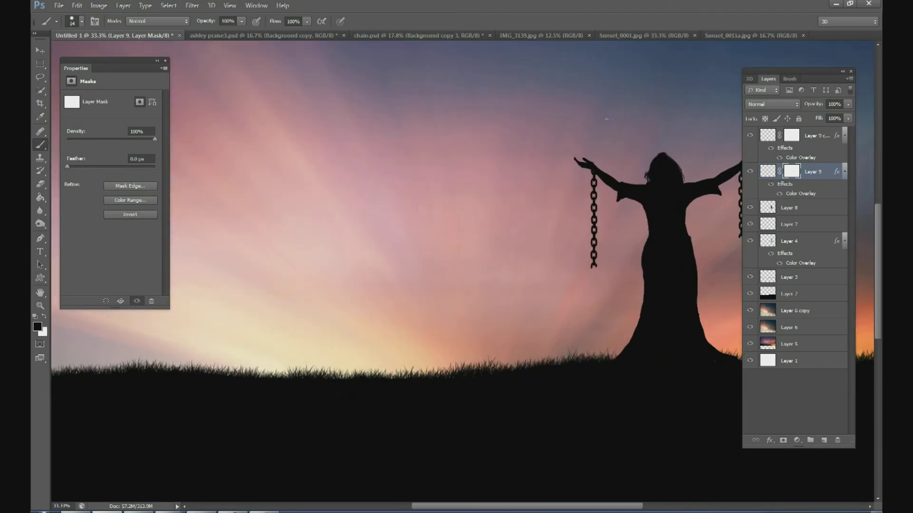
key("ctrl+plus")
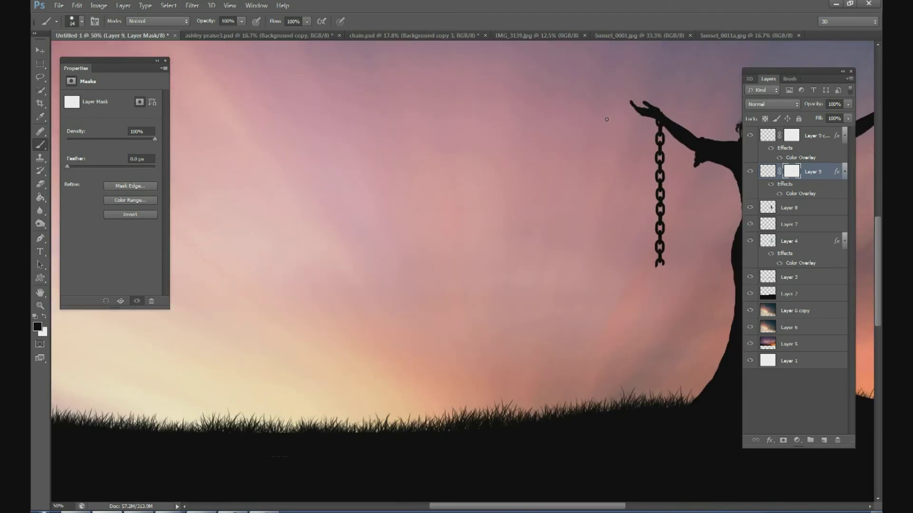
left_click_drag(538, 506, 600, 506)
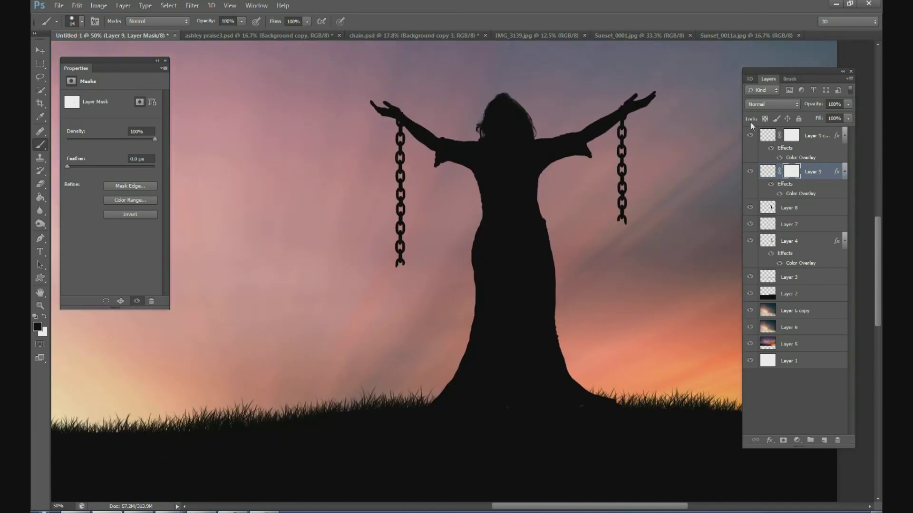
right_click(792, 135)
left_click(790, 163)
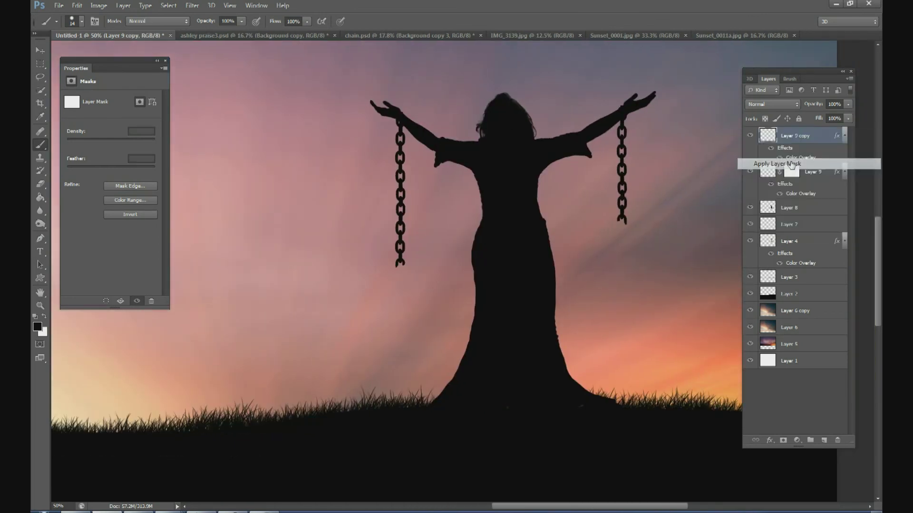
left_click(789, 172)
right_click(791, 171)
left_click(780, 205)
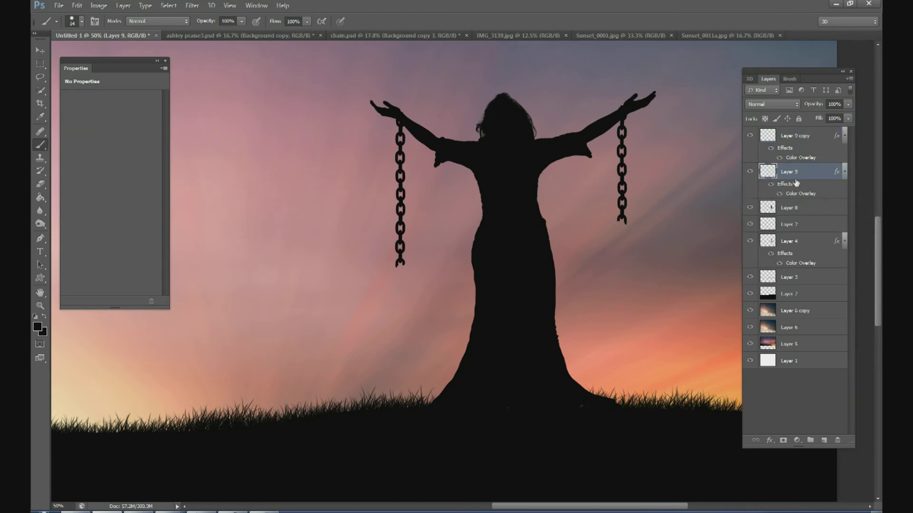
- Add an Inner Shadow to Layer 9 copy with its blend mode set to Normal
left_click(794, 138)
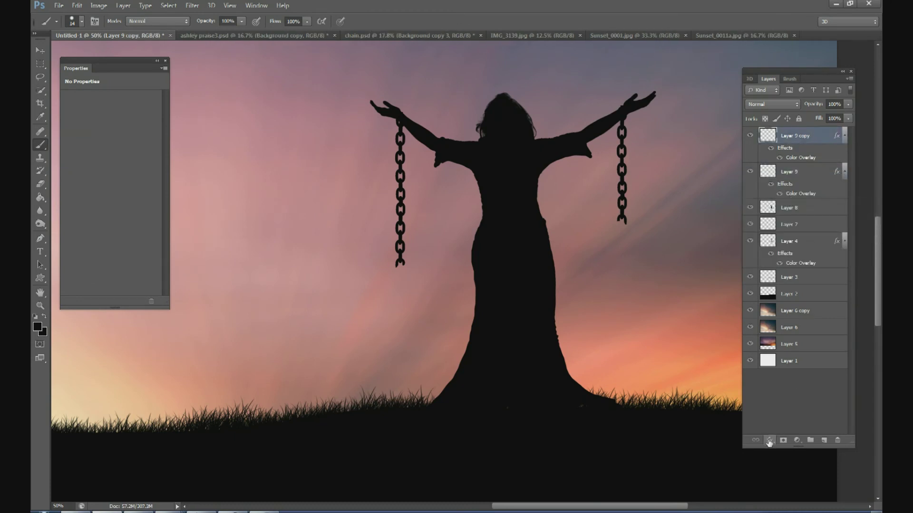
left_click(769, 440)
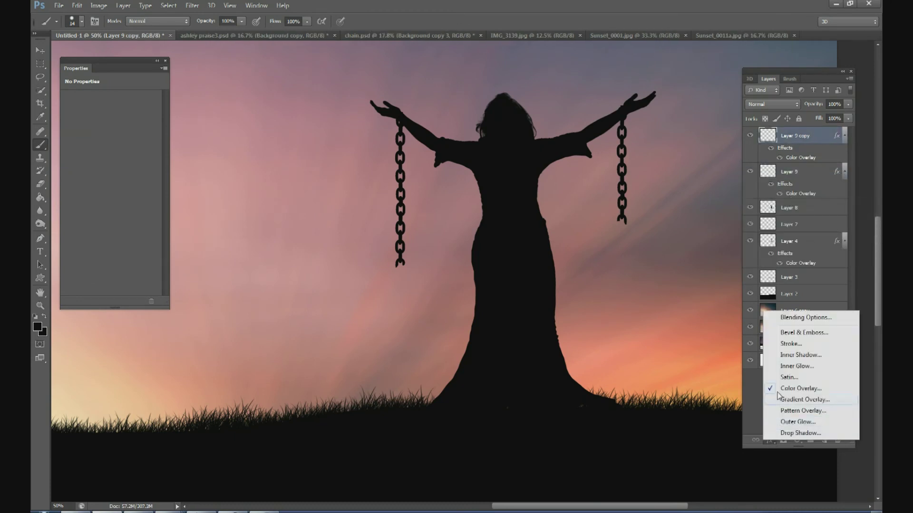
left_click(801, 356)
left_click_drag(489, 299, 148, 86)
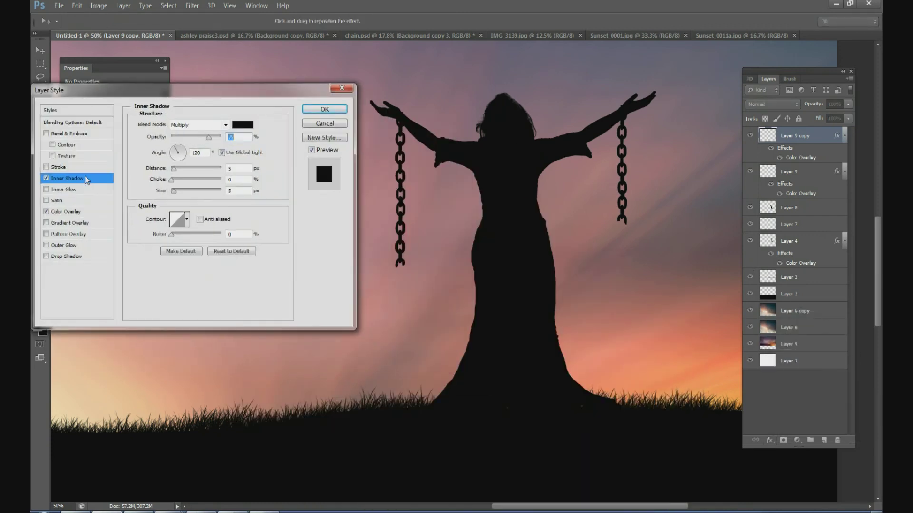
left_click(209, 126)
left_click(197, 138)
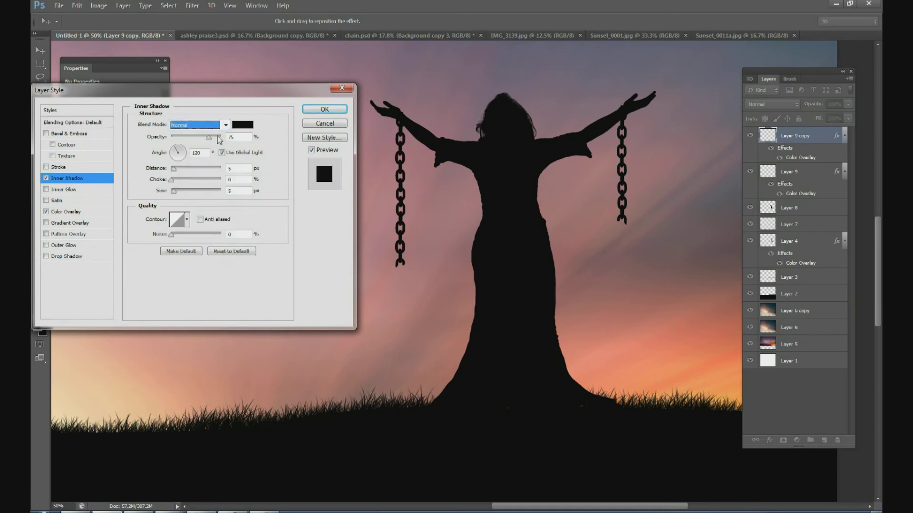
- Set the inner shadow colour to light pink (ffb9d0)
left_click(243, 125)
left_click_drag(517, 213, 297, 235)
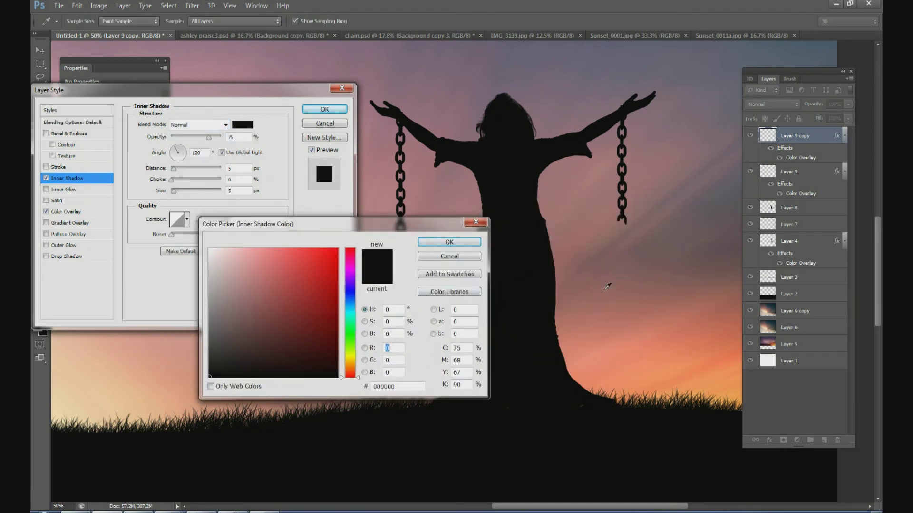
left_click(350, 367)
left_click_drag(351, 367, 351, 372)
left_click(260, 249)
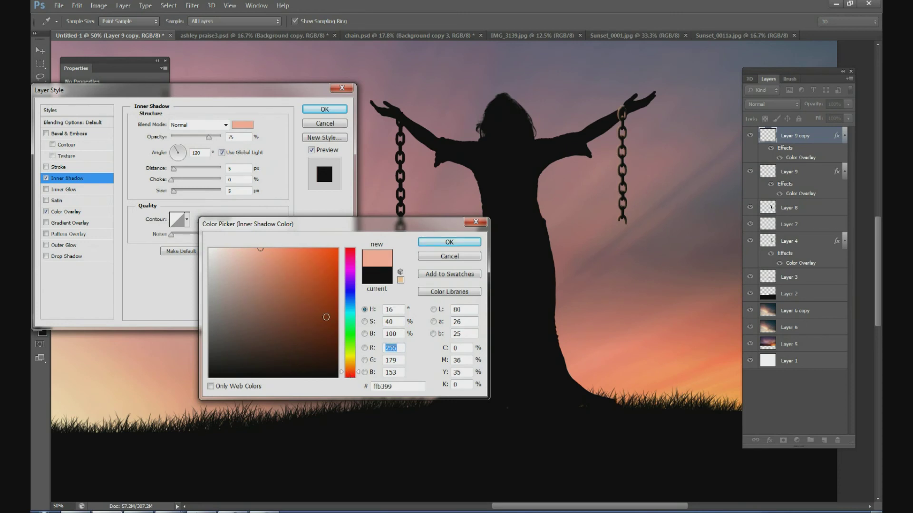
left_click_drag(230, 242, 244, 249)
left_click_drag(353, 376, 348, 256)
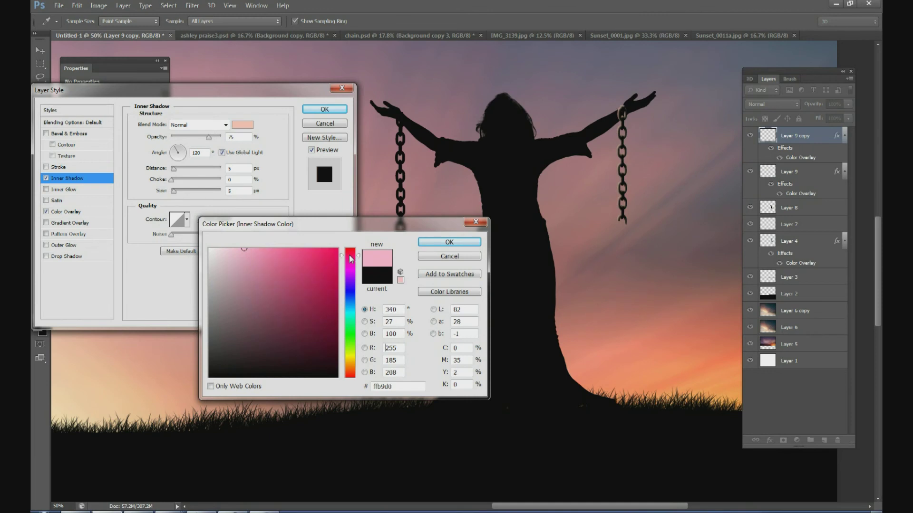
left_click(438, 242)
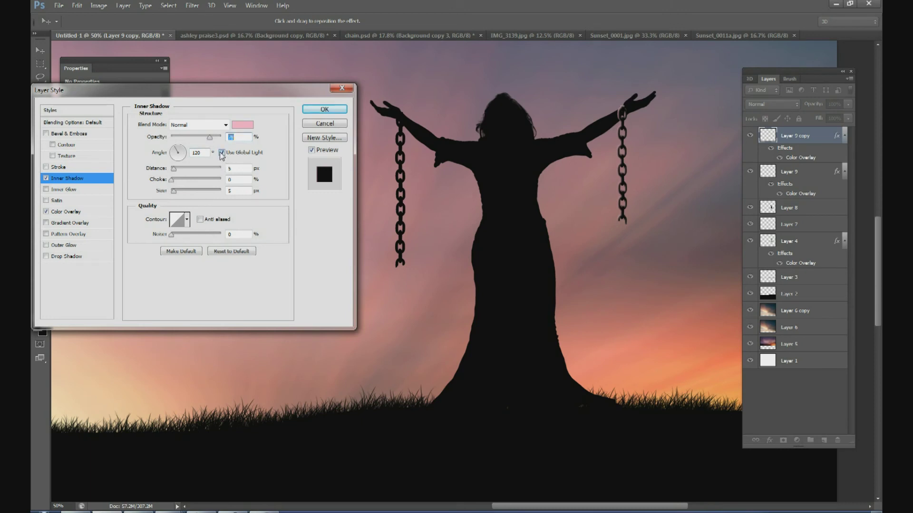
- Reduce the inner shadow's distance, raise its opacity slightly and apply the layer style
left_click(175, 170)
left_click_drag(175, 170, 171, 170)
left_click_drag(212, 138, 216, 140)
left_click(319, 110)
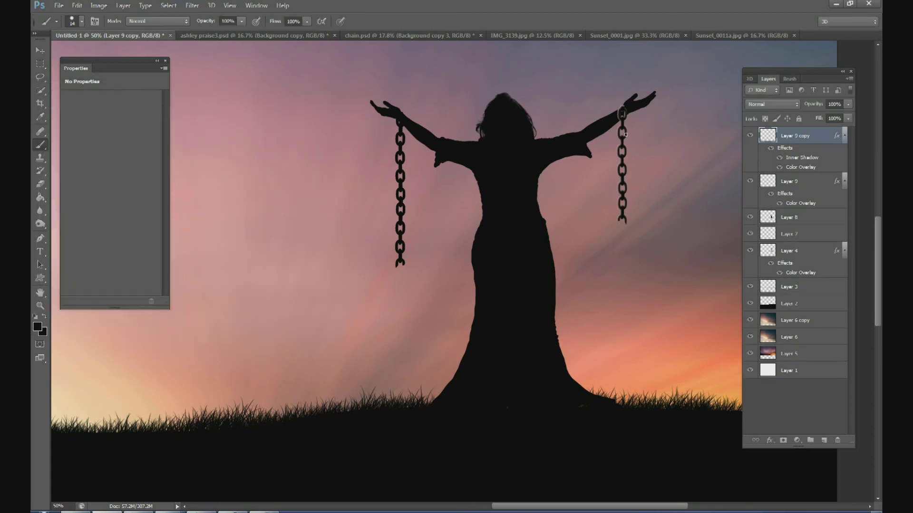
- Copy the layer style of Layer 9 copy and paste it onto Layer 9
right_click(792, 138)
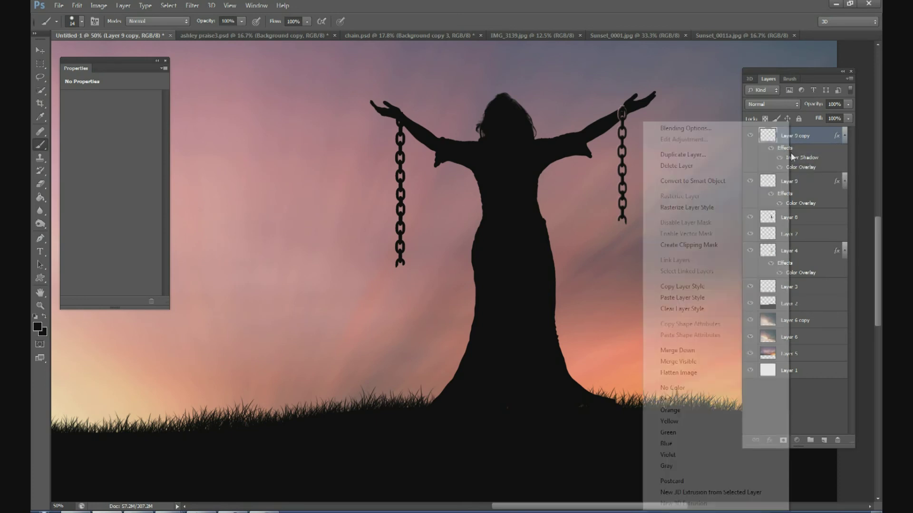
left_click(770, 286)
left_click(789, 182)
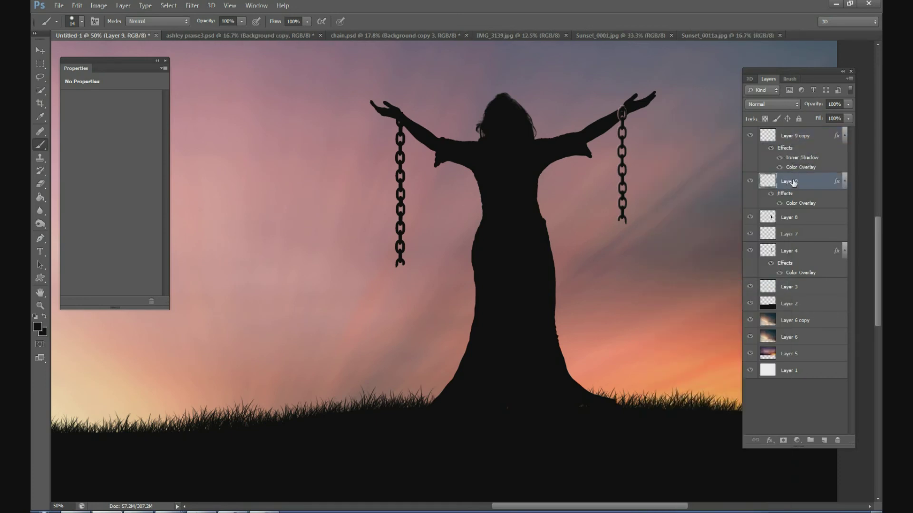
right_click(789, 182)
left_click(736, 298)
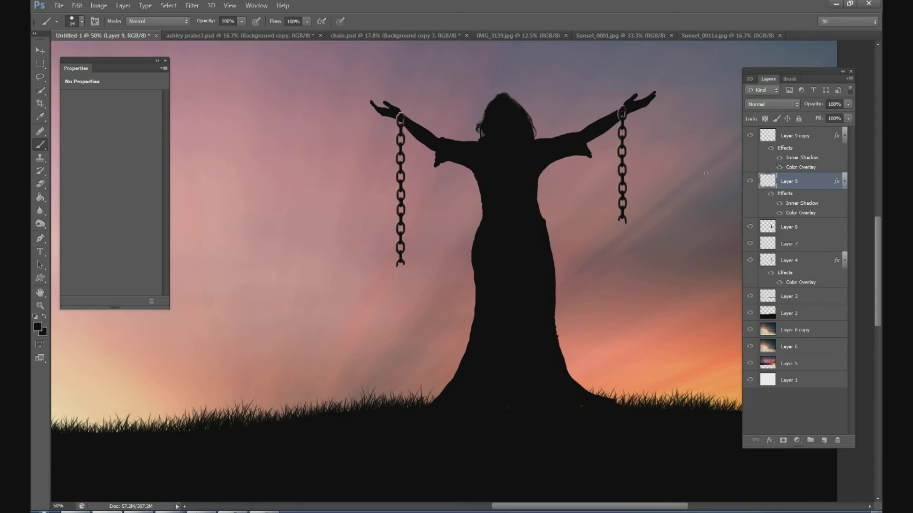
- Move Layer 9 copy and Layer 9 together down the layer stack to directly below Layer 4
left_click(797, 148)
left_click(793, 182, "shift")
left_click_drag(793, 182, 792, 235)
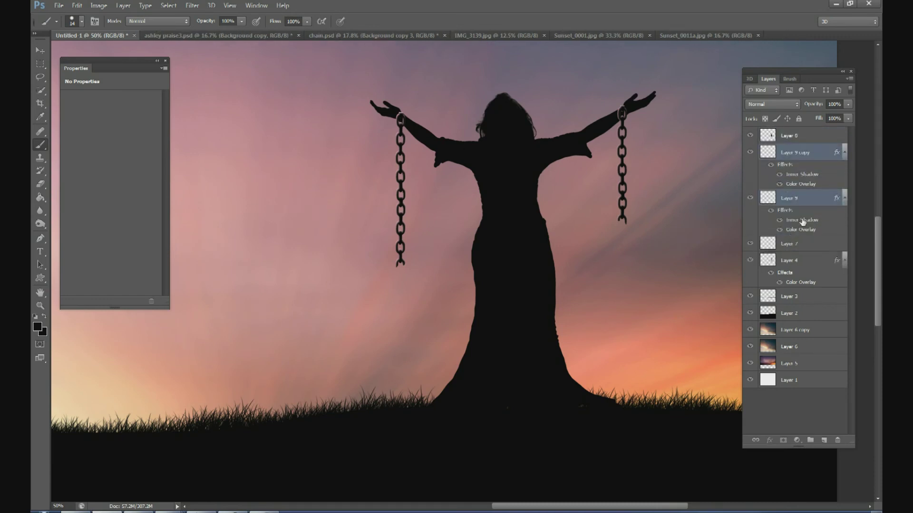
left_click_drag(791, 203, 792, 280)
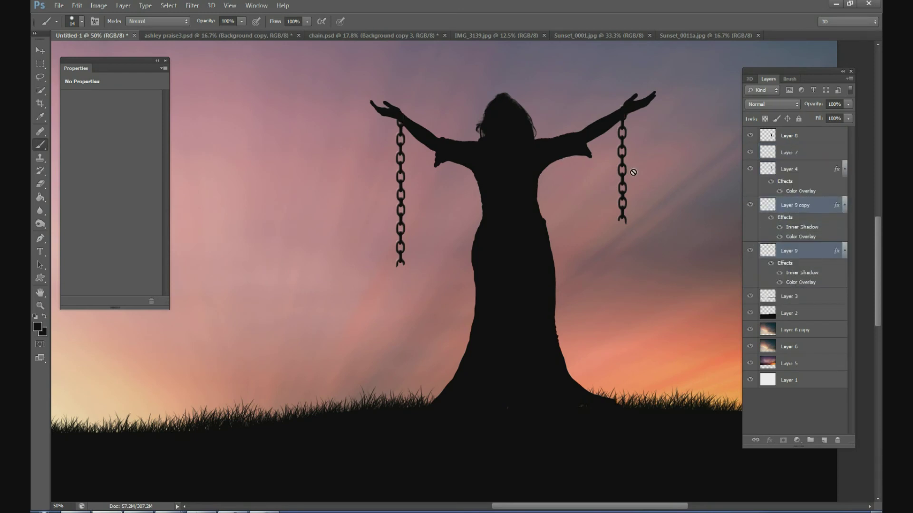
- Nudge Layer 9 copy and Layer 9 slightly down so both chains hang a little lower from the hands
left_click(789, 205)
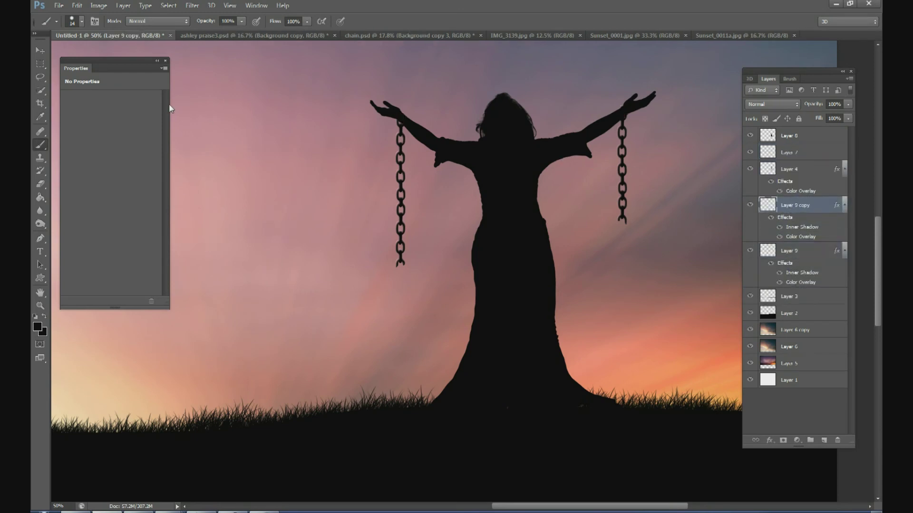
left_click(45, 51)
left_click(791, 251)
left_click(787, 205, "shift")
key("Down")
key("Down")
key("Down")
key("Down")
key("Down")
key("Down")
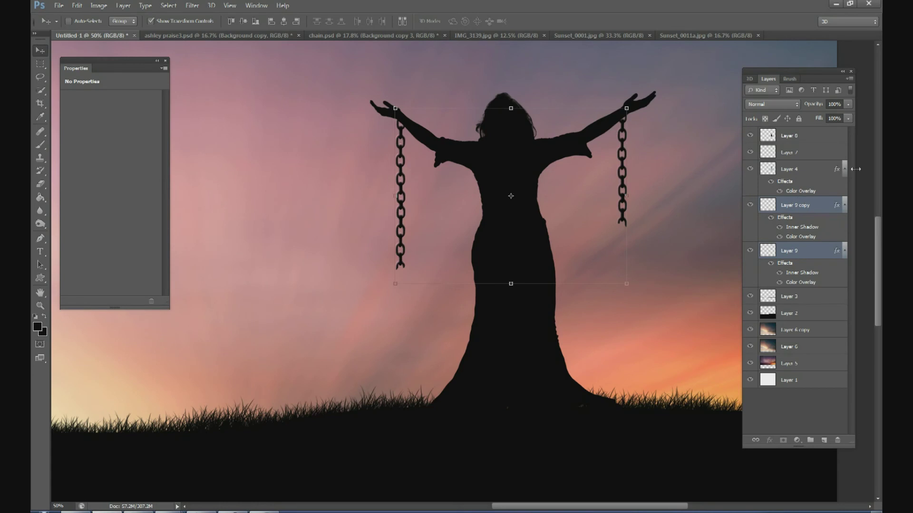
key("ctrl+0")
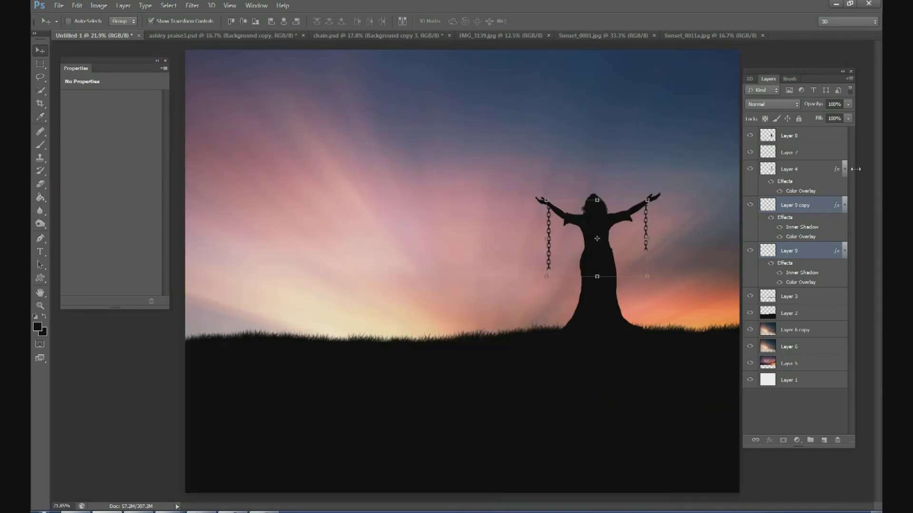
left_click(794, 380)
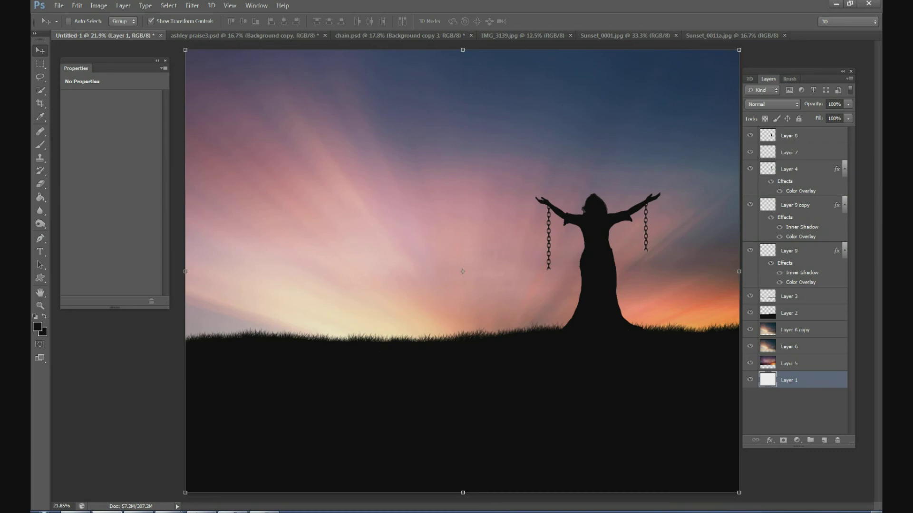
- Create a new layer above Layer 8 and fill it with black
left_click(802, 135)
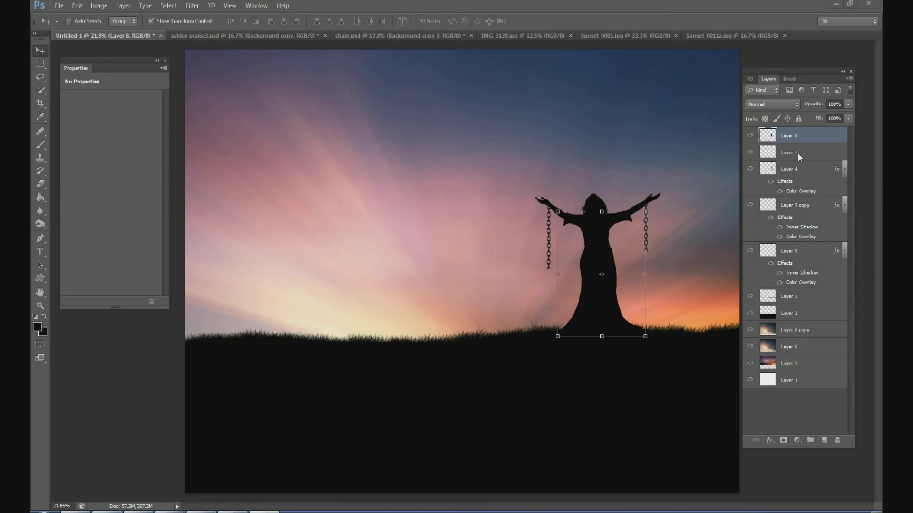
left_click(823, 441)
left_click(40, 197)
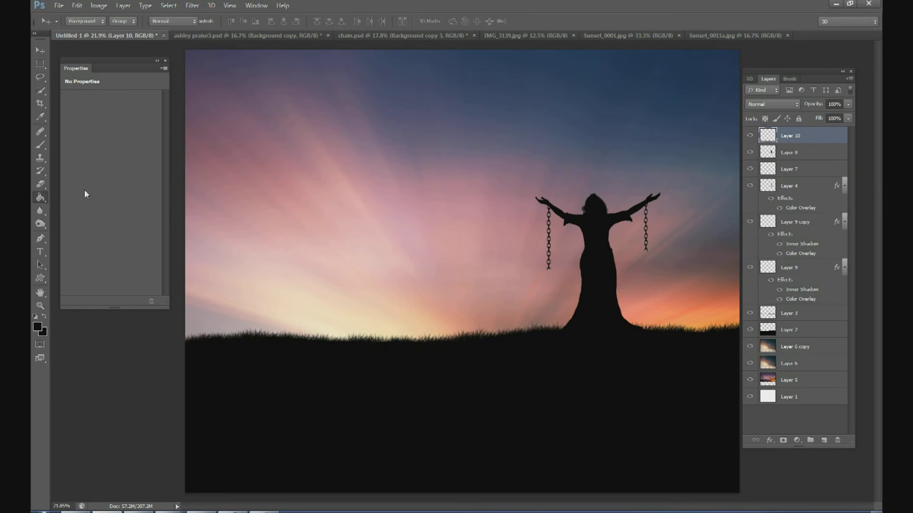
left_click(349, 159)
- Render a 105mm Prime lens flare on the black Layer 10, centred left of the middle
left_click(192, 6)
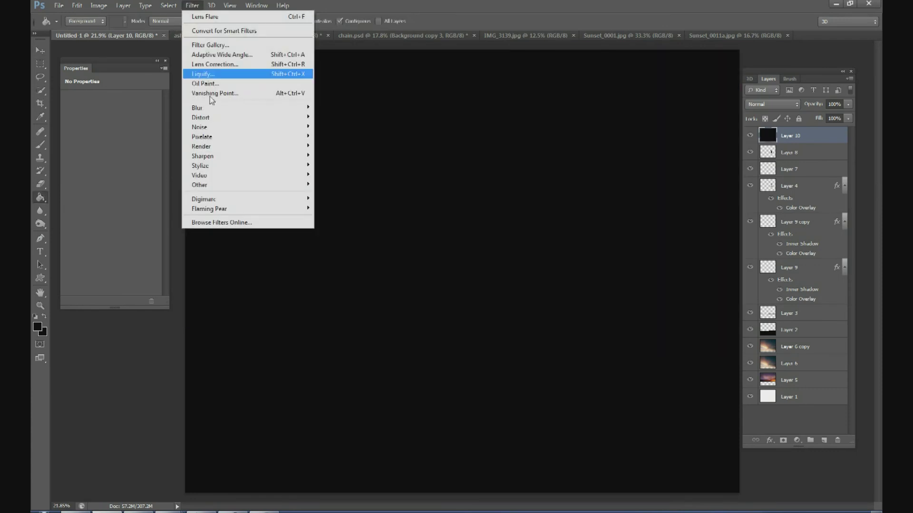
mouse_move(224, 149)
left_click(162, 175)
left_click(397, 270)
left_click(402, 278)
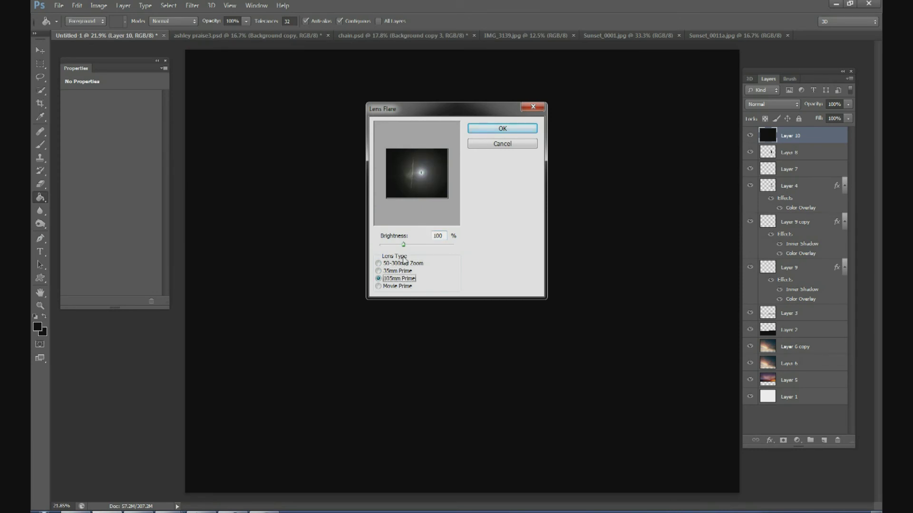
left_click(421, 174)
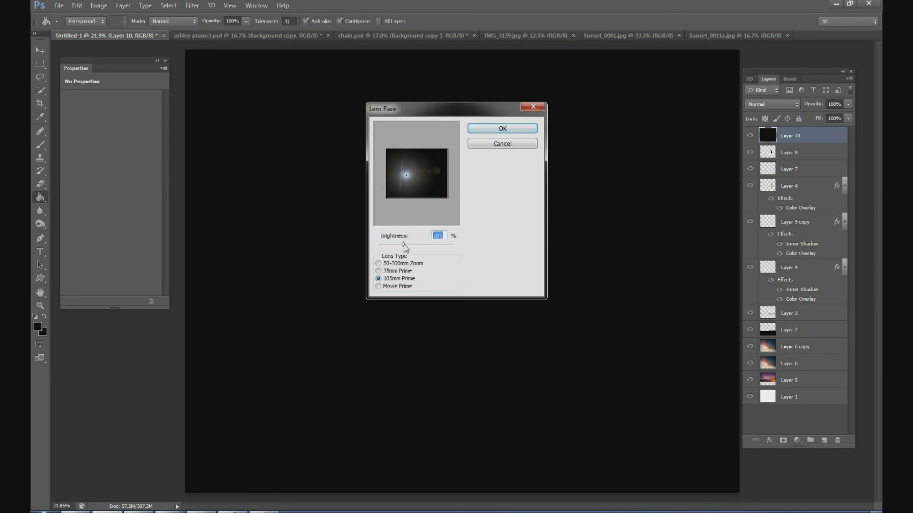
left_click(509, 129)
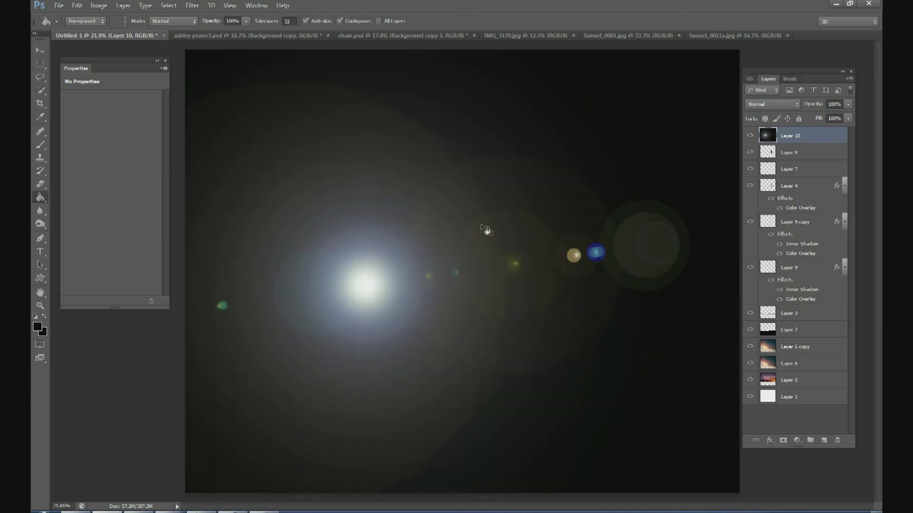
- Set Layer 10's blend mode to Screen and move the flare down onto the grass horizon
left_click(780, 104)
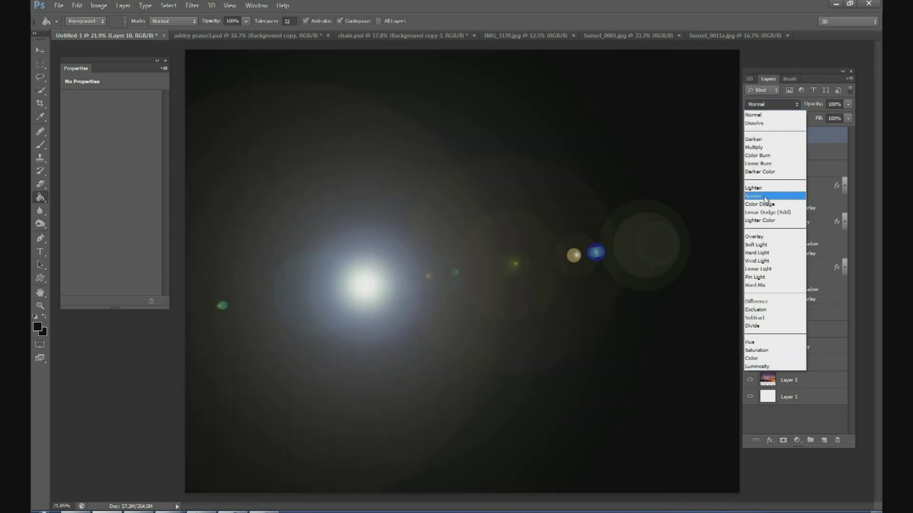
left_click(754, 196)
key("v")
left_click_drag(451, 253, 464, 291)
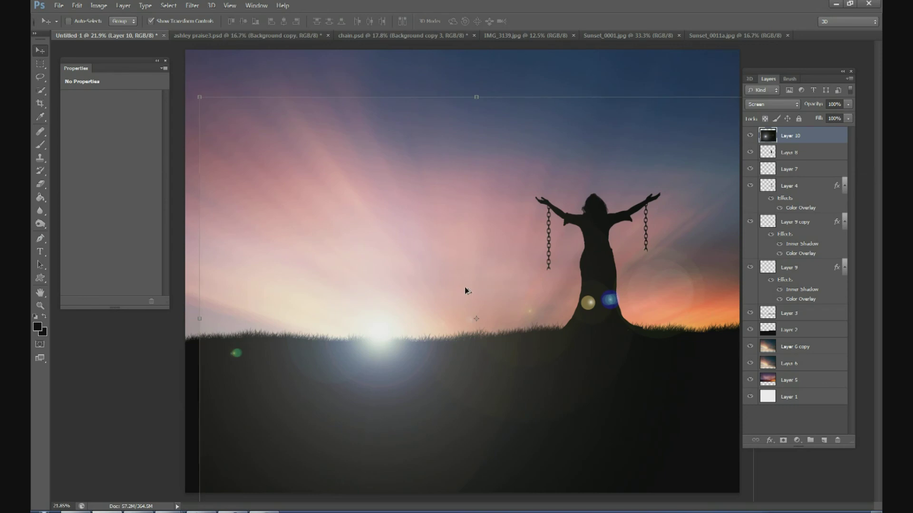
- Undo the flare's move, blend mode change and rendering, back to the plain black layer
key("ctrl+alt+z")
key("ctrl+alt+z")
key("ctrl+alt+z")
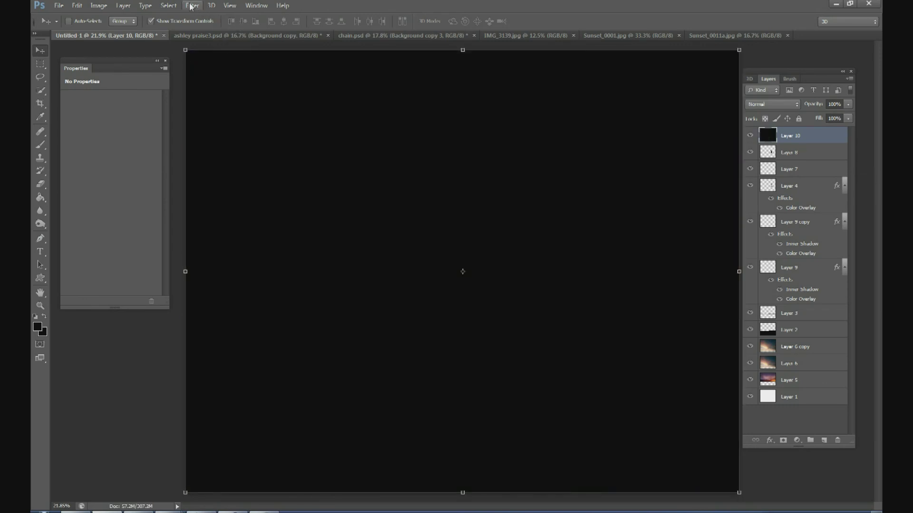
- Render a 105mm Prime lens flare at 99% brightness on Layer 10, centred left of and slightly below the middle
left_click(191, 6)
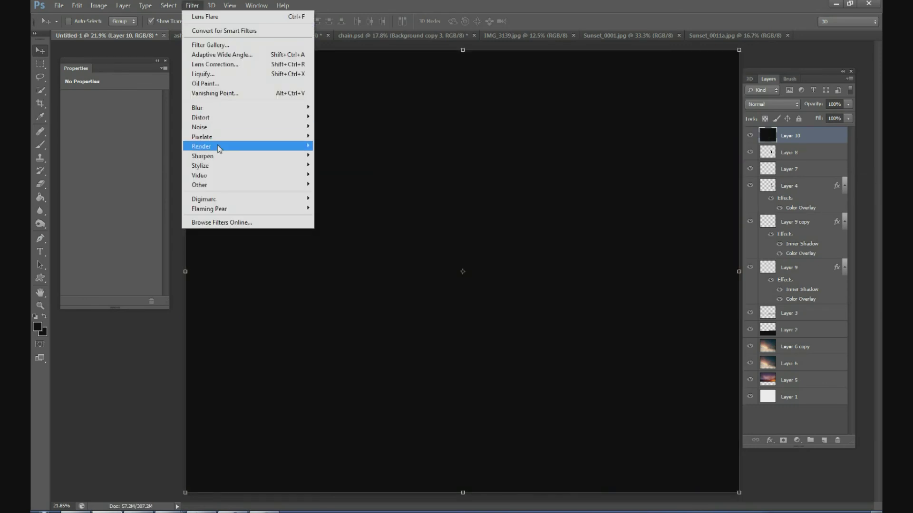
mouse_move(204, 147)
left_click(145, 176)
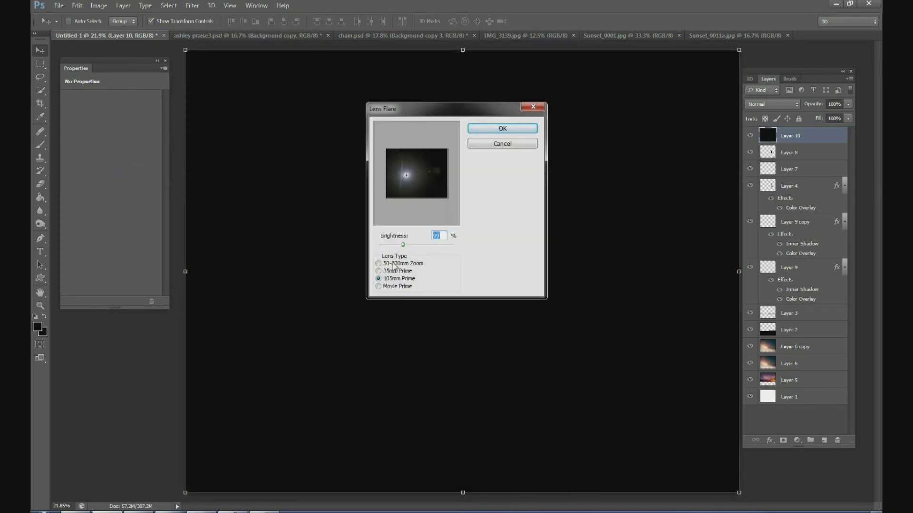
left_click_drag(406, 175, 406, 178)
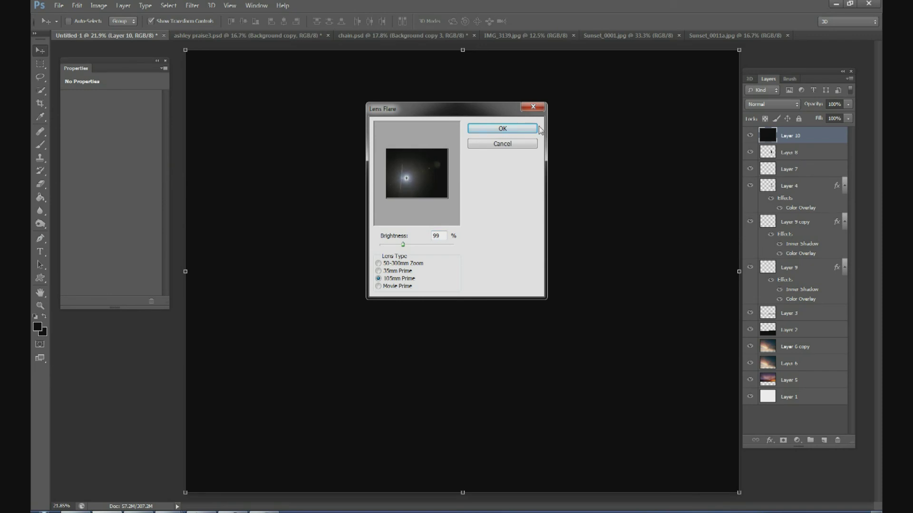
key("Return")
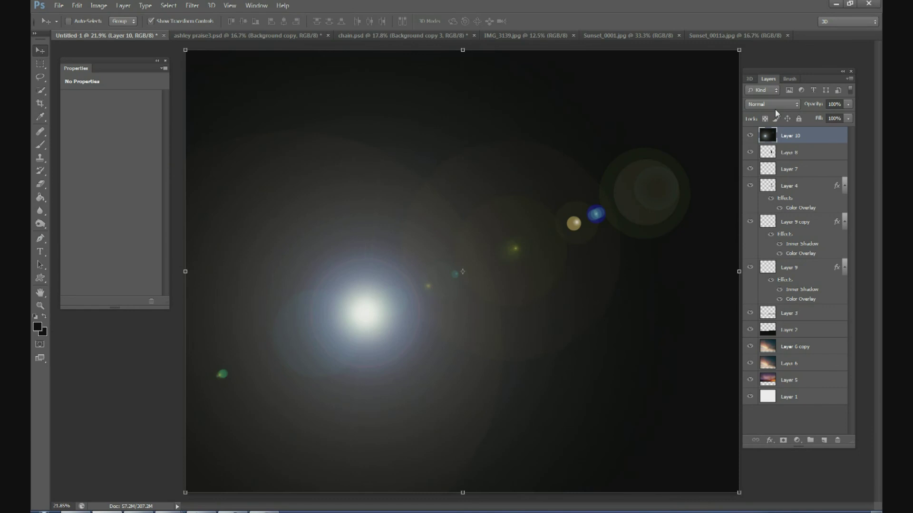
- Set Layer 10 to Screen, move the flare down to the horizon and stretch the layer to the canvas's left edge
left_click(774, 106)
left_click(771, 197)
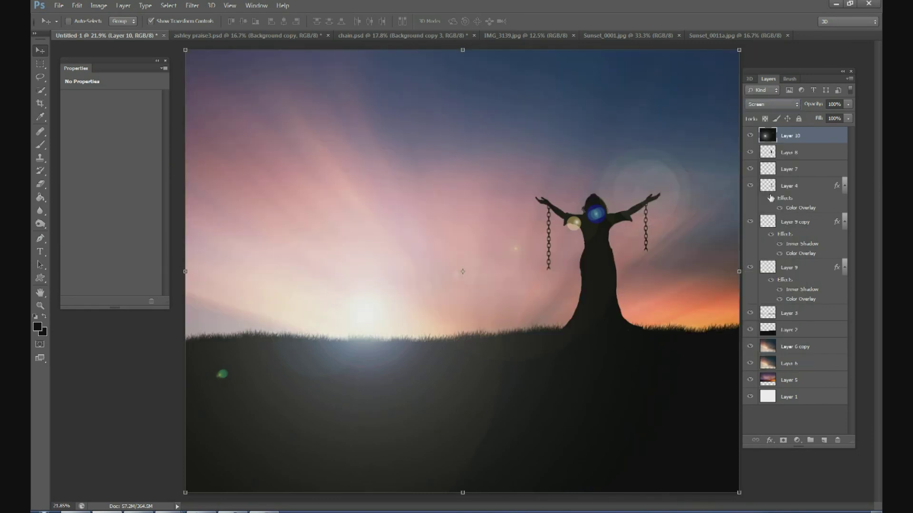
left_click_drag(426, 291, 434, 309)
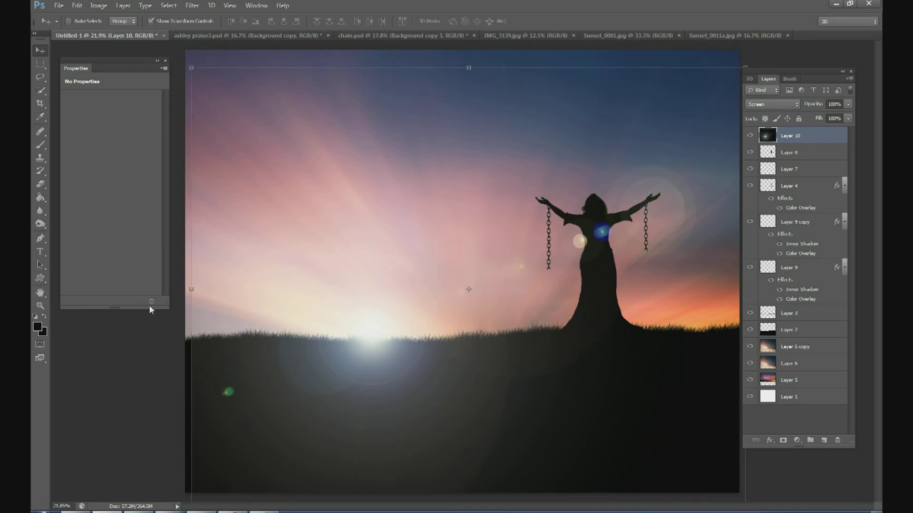
left_click_drag(192, 288, 186, 288)
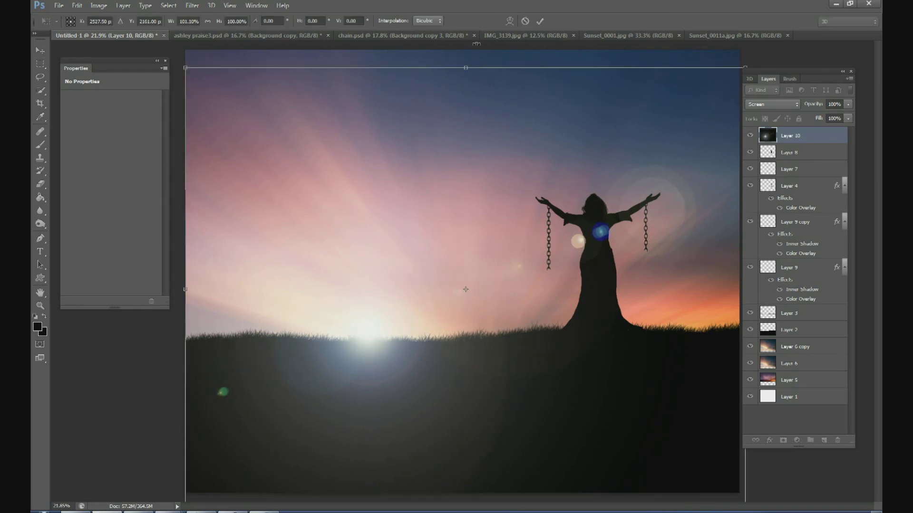
left_click(540, 26)
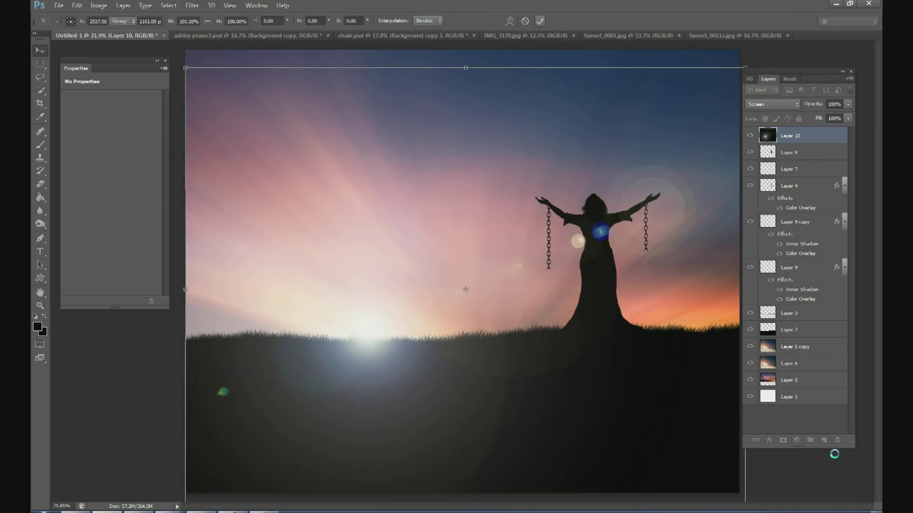
- Select Layers 8, 7, 4, 9 copy and 9, and move the woman and her chains to the right
left_click(811, 182)
left_click(808, 157)
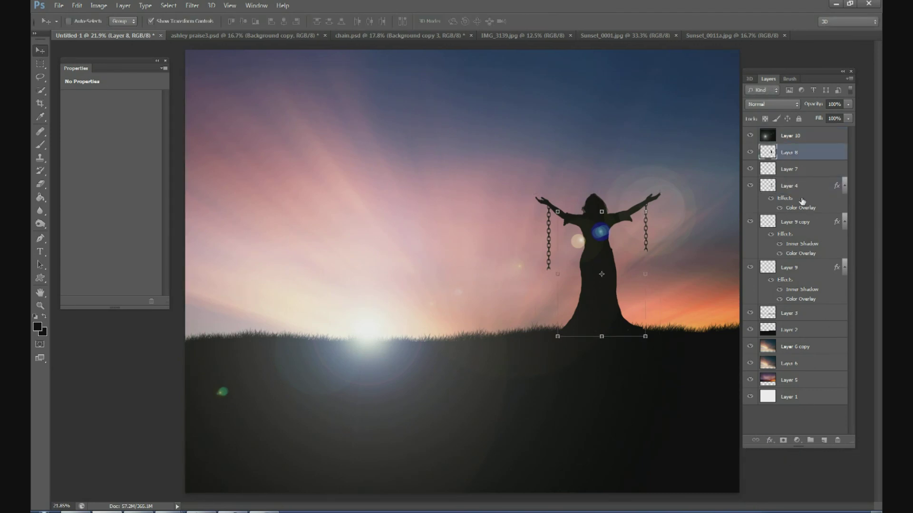
left_click(802, 170, "ctrl")
left_click(804, 188, "ctrl")
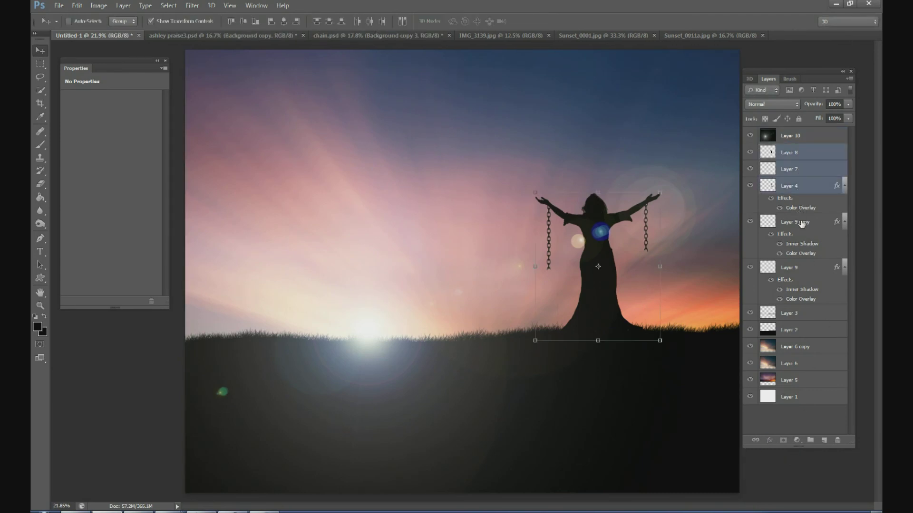
left_click(802, 224, "ctrl")
left_click(801, 270, "ctrl")
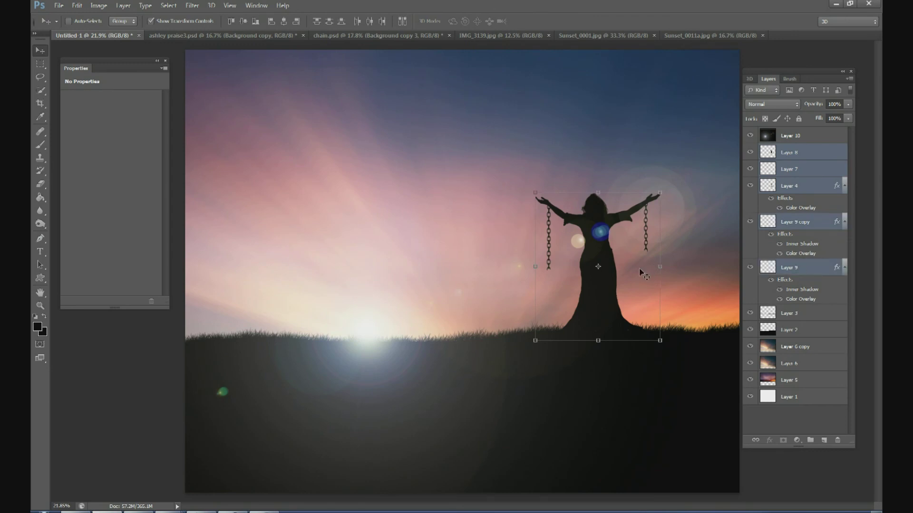
left_click_drag(640, 272, 669, 278)
- Enlarge and rotate the Layer 10 flare so its sun sits on the horizon and its ghosts fall across the dark ground
left_click(802, 138)
left_click_drag(174, 68, 298, 15)
left_click_drag(466, 289, 475, 350)
left_click_drag(546, 274, 546, 308)
left_click_drag(110, 434, 98, 346)
left_click_drag(477, 397, 478, 388)
left_click(539, 24)
- Add a layer mask to Layer 10, invert it to black and make white the Brush colour
left_click(783, 440)
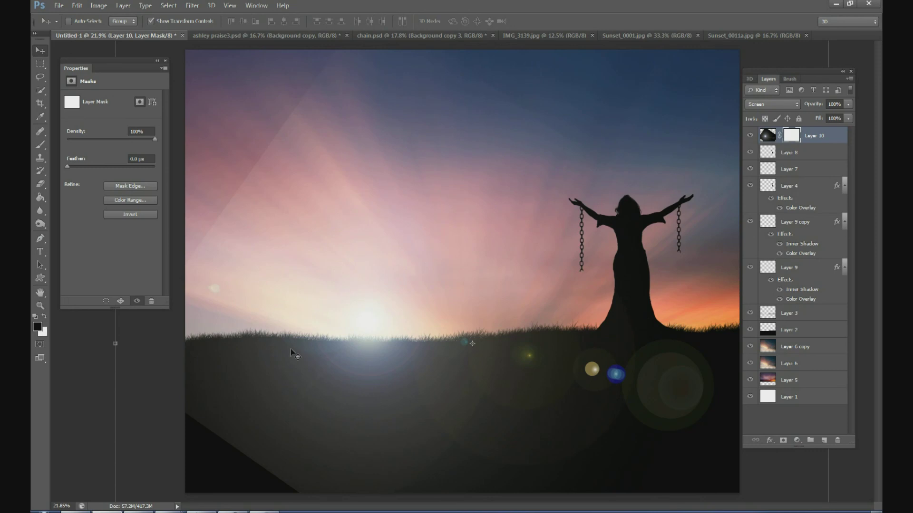
left_click(144, 215)
key("b")
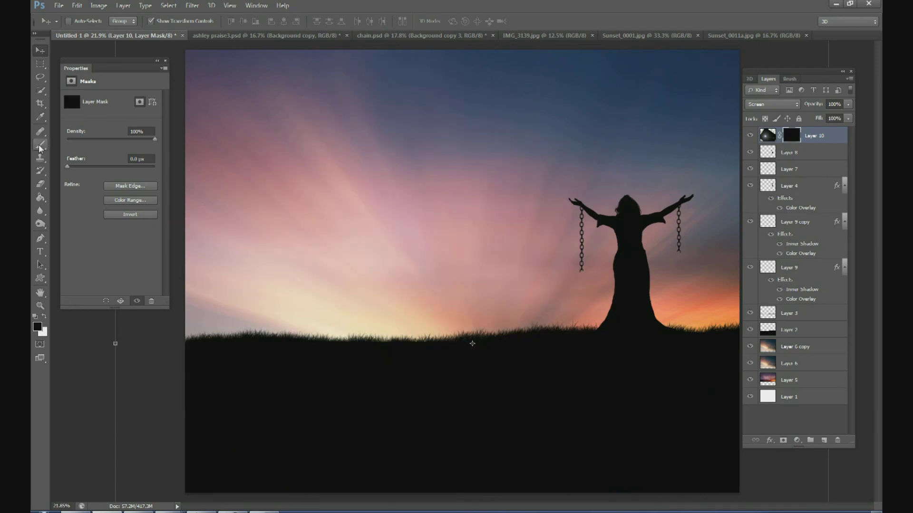
left_click(44, 317)
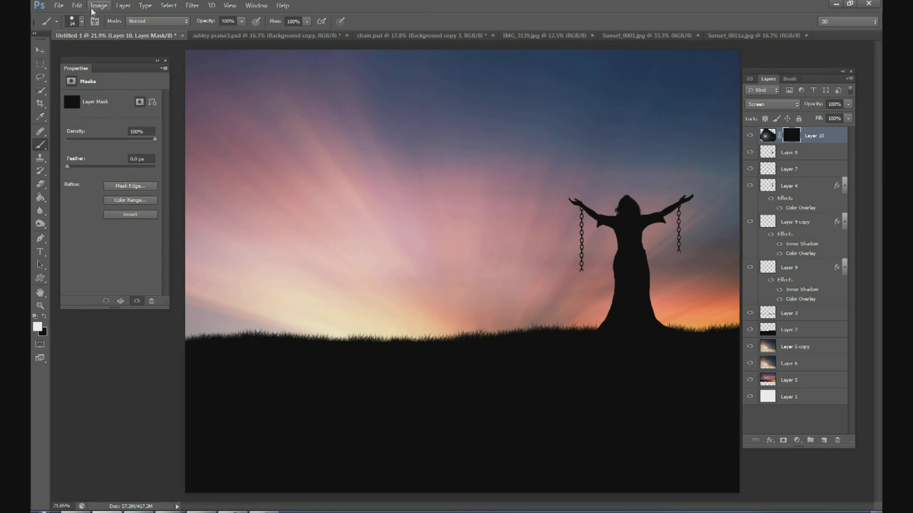
- Paint the flare back in around the sun on Layer 10's mask with a very large 0% hardness brush at reduced opacity
left_click(82, 21)
left_click_drag(131, 52, 43, 82)
left_click(136, 53)
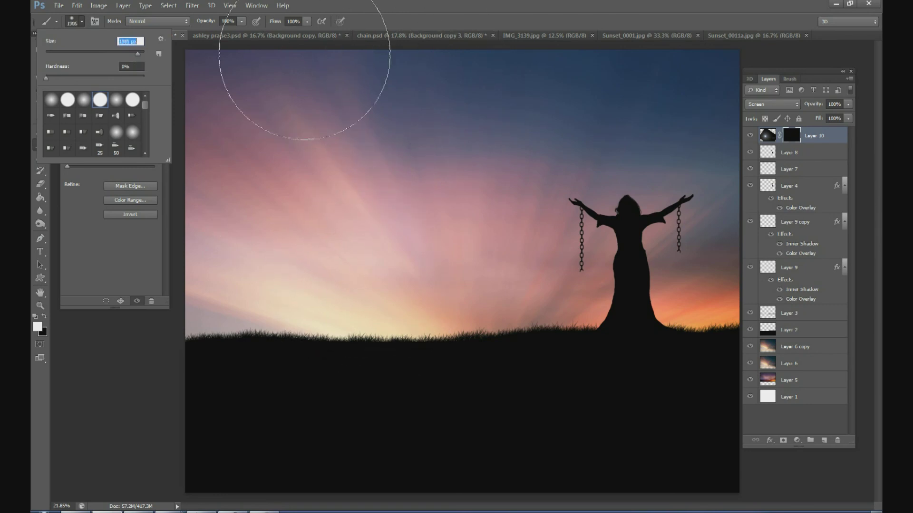
left_click(240, 21)
left_click_drag(240, 32, 207, 35)
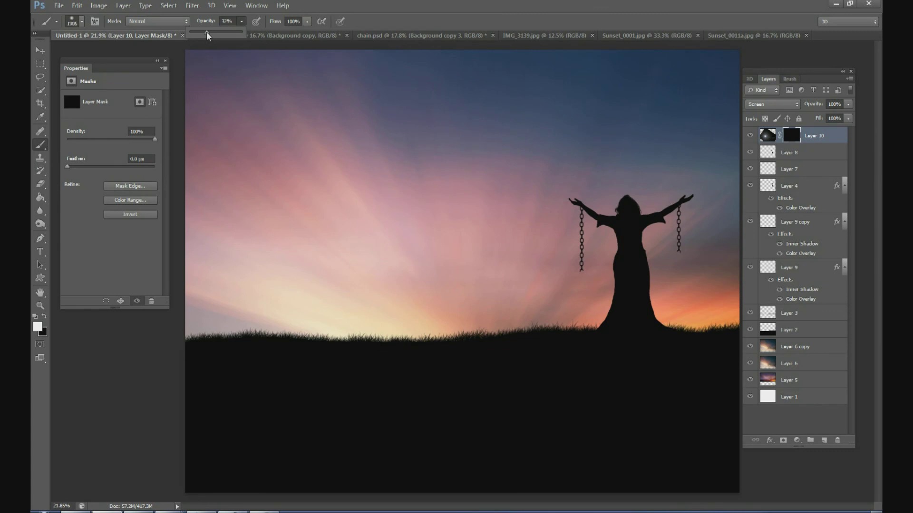
left_click(401, 313)
mouse_move(401, 313)
left_mouse_down()
mouse_move(370, 298)
mouse_move(352, 331)
mouse_move(342, 327)
mouse_move(361, 337)
mouse_move(409, 300)
mouse_move(342, 283)
mouse_move(346, 260)
mouse_move(385, 310)
mouse_move(435, 314)
mouse_move(445, 304)
mouse_move(413, 272)
mouse_move(373, 286)
mouse_move(361, 261)
mouse_move(362, 288)
mouse_move(341, 304)
mouse_move(339, 338)
mouse_move(389, 330)
mouse_move(429, 360)
mouse_move(439, 329)
mouse_move(509, 352)
mouse_move(477, 345)
mouse_move(502, 341)
mouse_move(452, 319)
mouse_move(433, 326)
mouse_move(394, 280)
mouse_move(372, 310)
mouse_move(319, 289)
mouse_move(370, 296)
mouse_move(353, 248)
mouse_move(394, 255)
mouse_move(372, 223)
mouse_move(351, 311)
mouse_move(301, 311)
mouse_move(385, 306)
left_mouse_up()
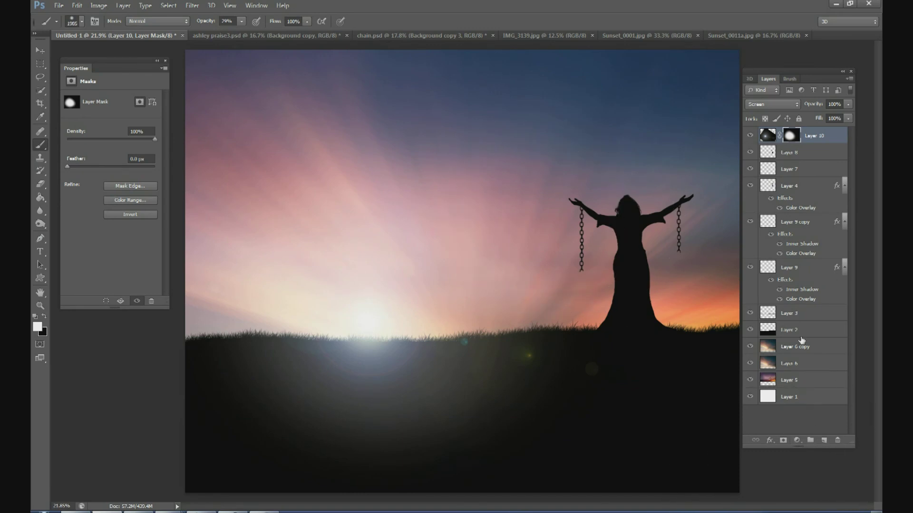
- Clip a Hue/Saturation adjustment to Layer 10 and colorize the flare with hue 15, saturation 21 and lightness -11
left_click(797, 441)
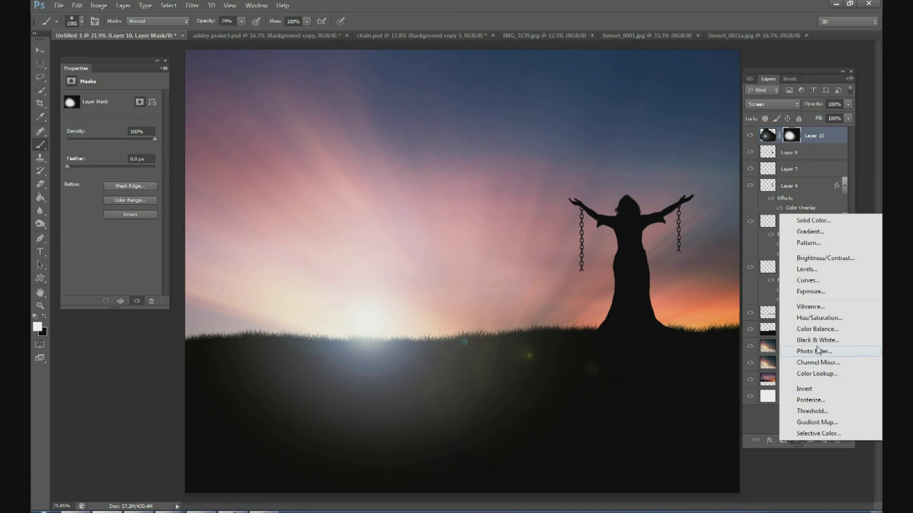
left_click(818, 318)
key("ctrl+alt+g")
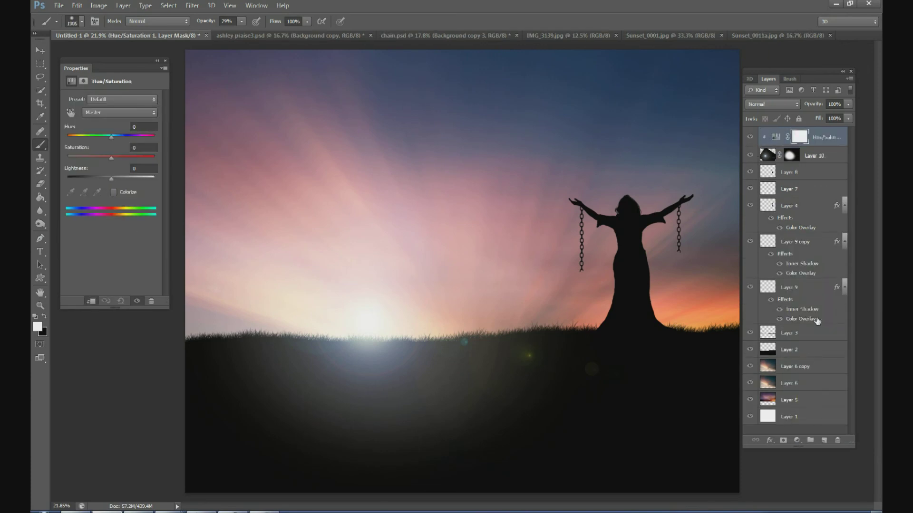
left_click(126, 192)
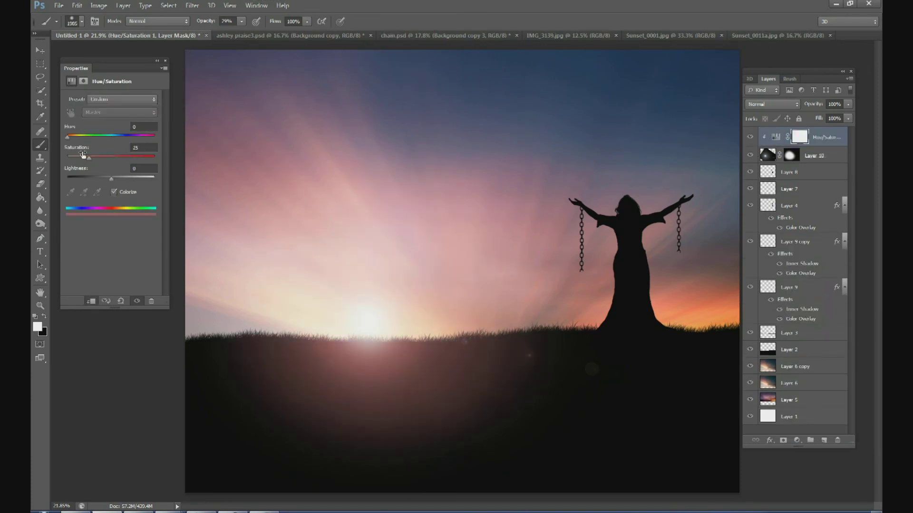
left_click(71, 136)
left_click(108, 177)
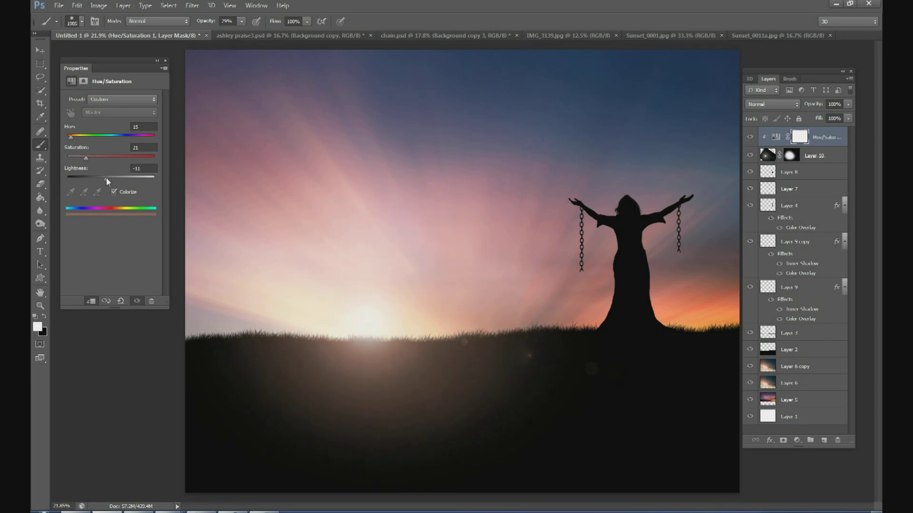
- Make Layer 1 the active layer, with black as the foreground colour and the Move tool active
left_click(808, 417)
key("x")
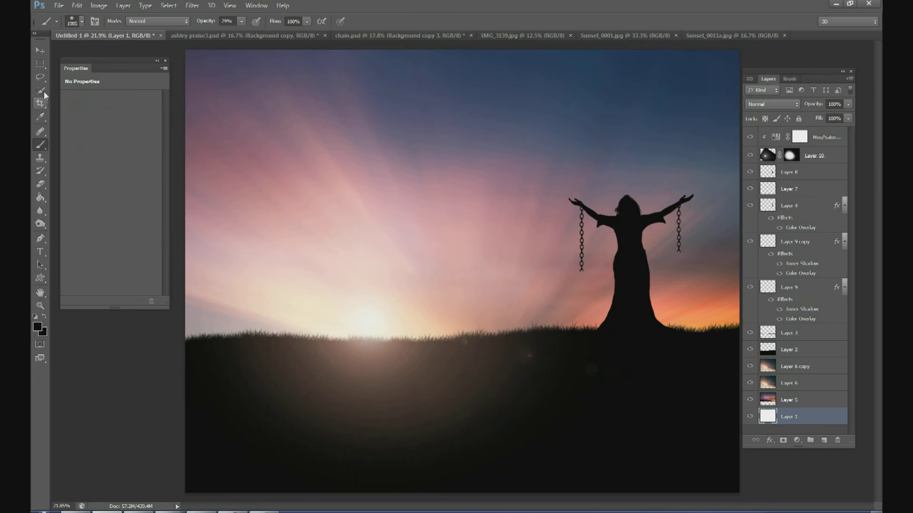
left_click(40, 51)
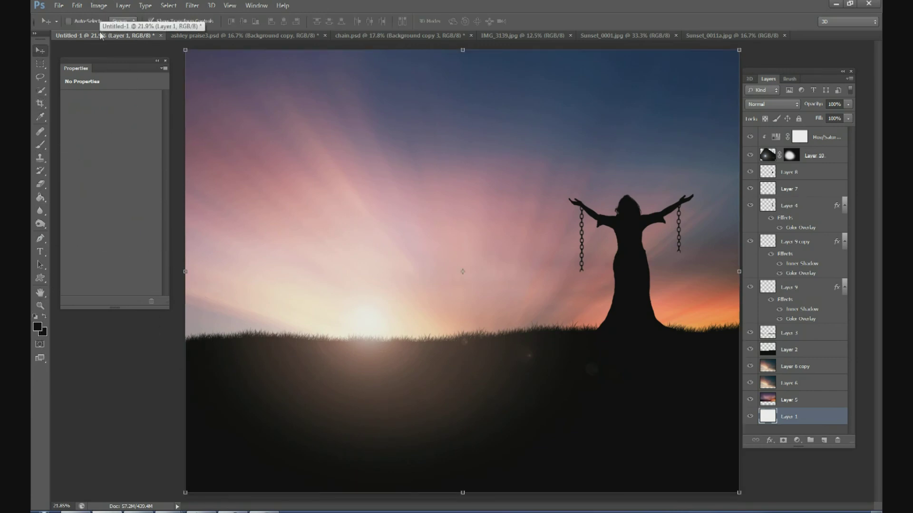